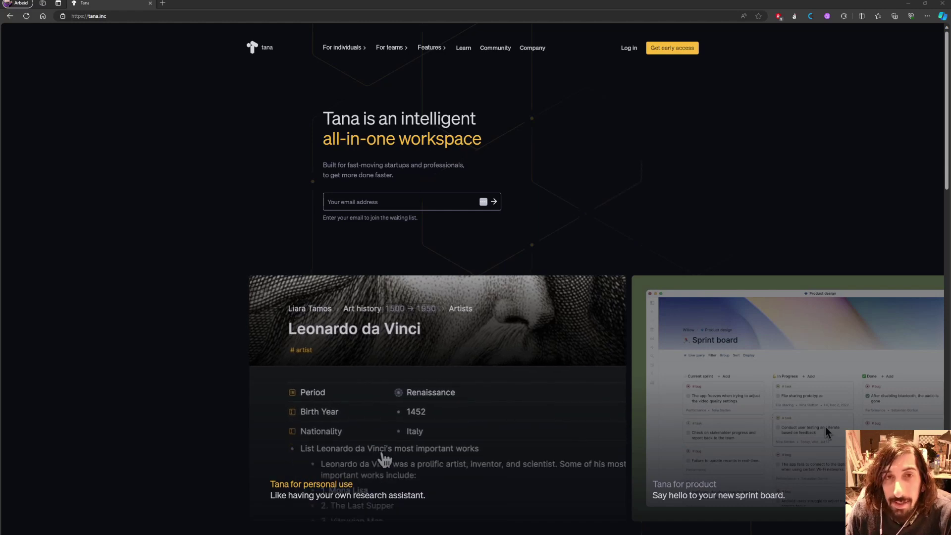
# - Log in to Tana from tana.inc and go to the Inbox page with its two notes
pyautogui.click(629, 48)
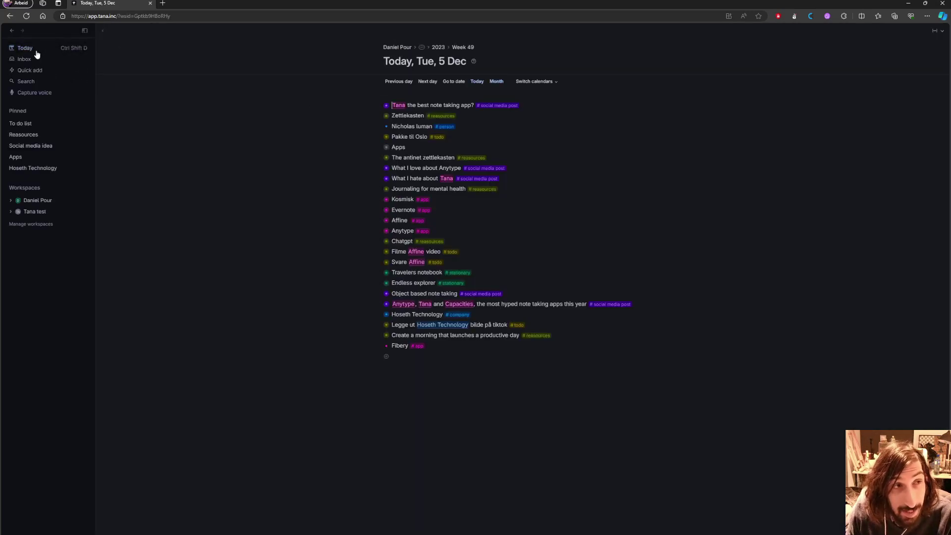
pyautogui.click(36, 62)
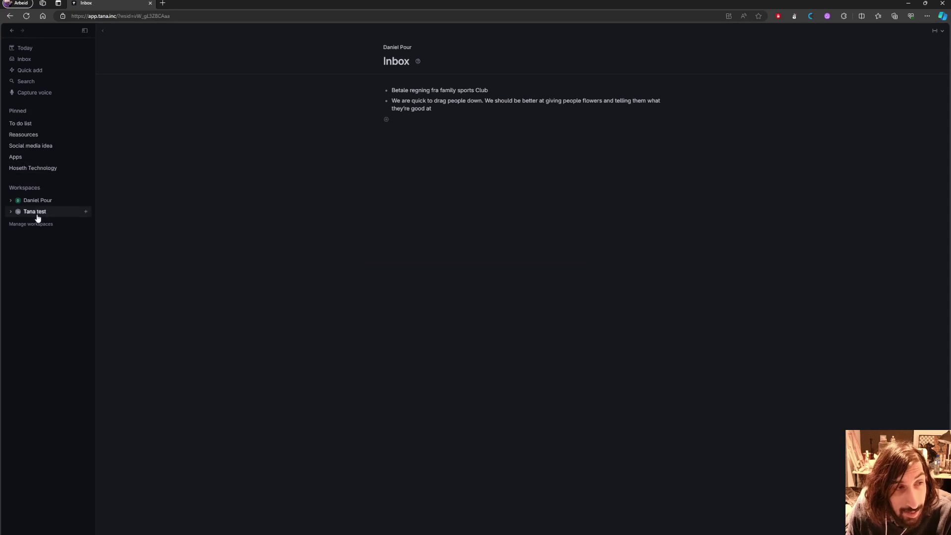
# - Open the Tana test workspace listed under Workspaces in the sidebar
pyautogui.click(38, 213)
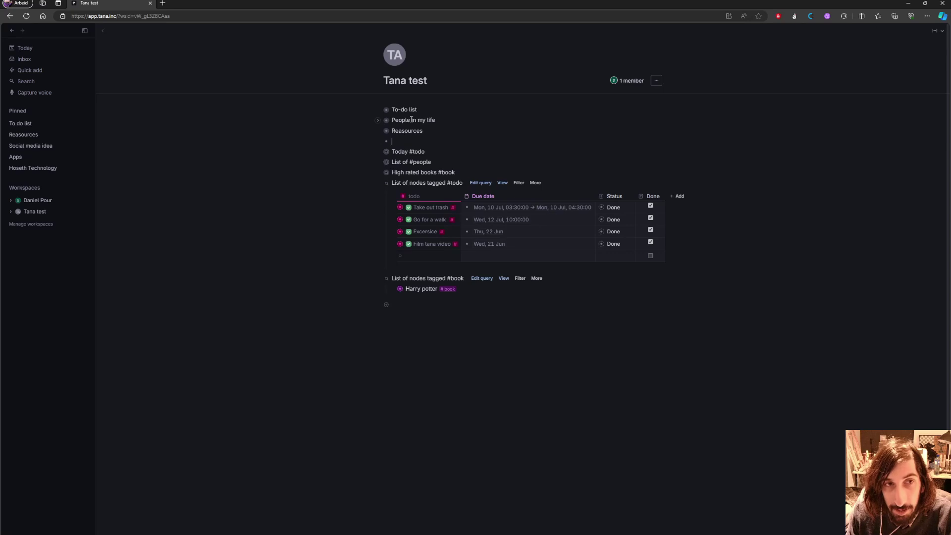
pyautogui.click(387, 131)
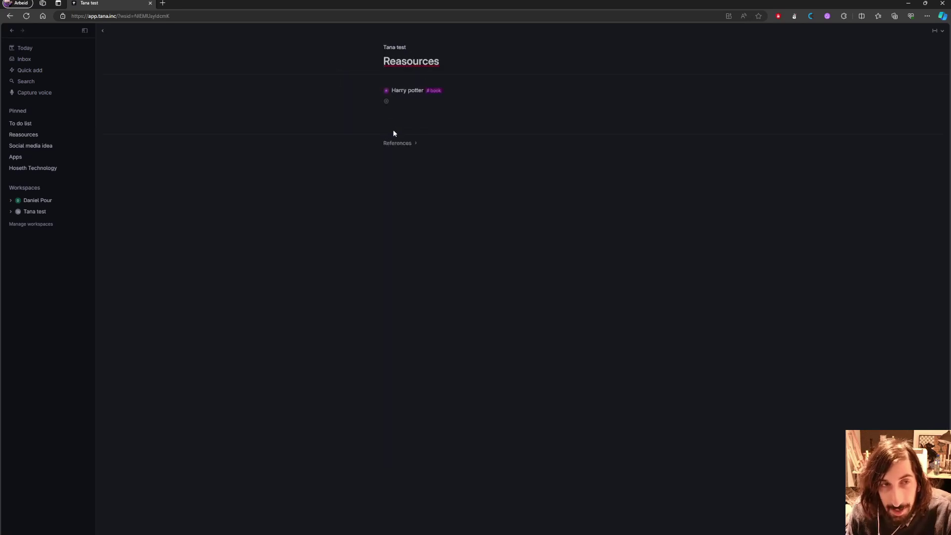
pyautogui.hotkey('alt', 'Left')
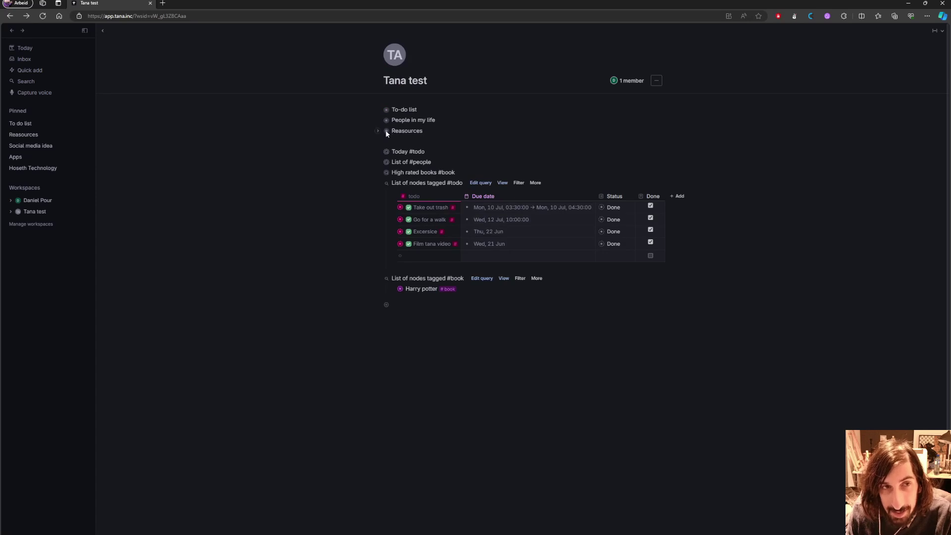
pyautogui.click(387, 132)
pyautogui.click(387, 91)
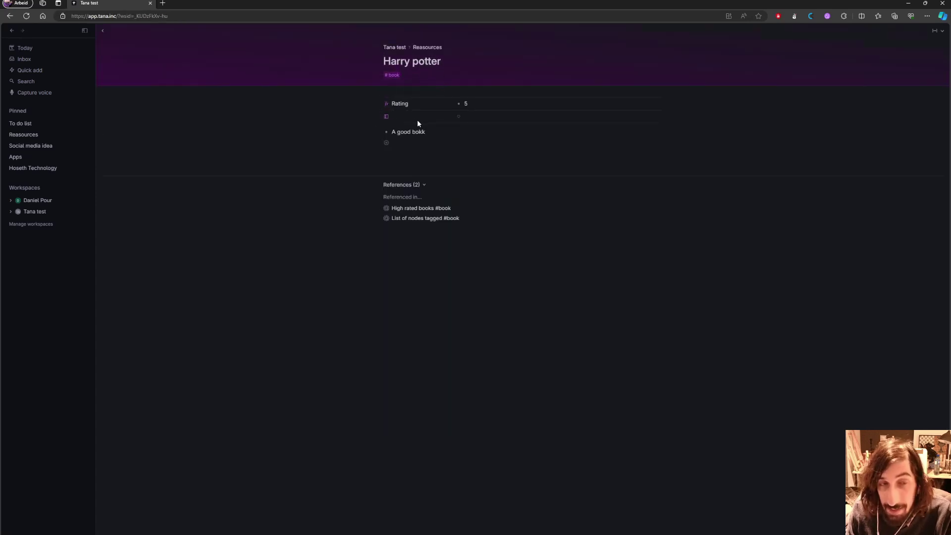
pyautogui.hotkey('alt', 'Left')
pyautogui.hotkey('alt', 'Left')
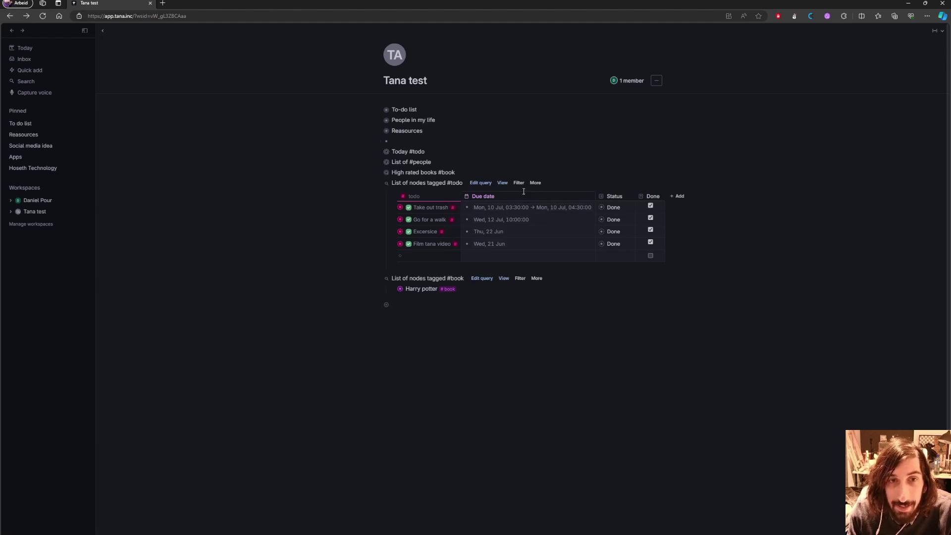
# - Switch the #todo search view from table to Cards, then to a July 2023 Calendar
pyautogui.click(502, 185)
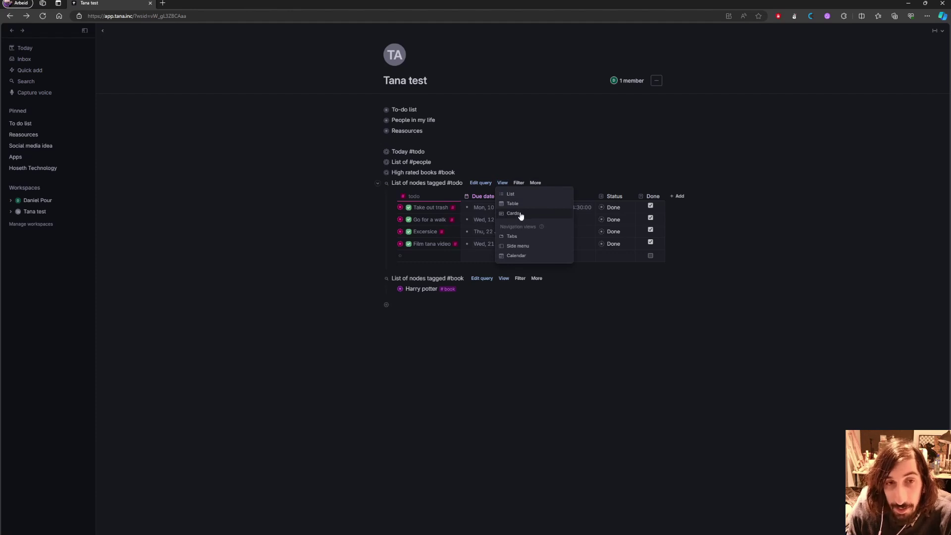
pyautogui.click(520, 214)
pyautogui.click(502, 183)
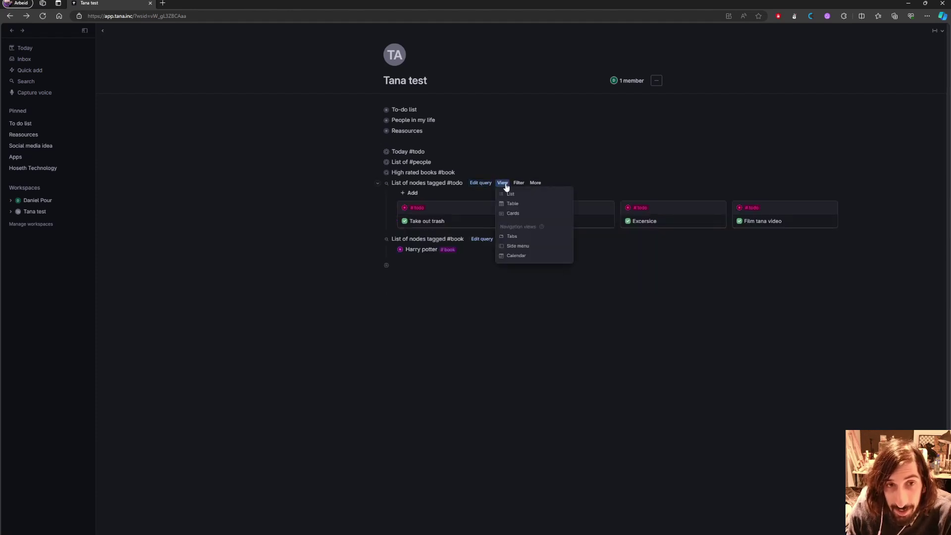
pyautogui.click(530, 257)
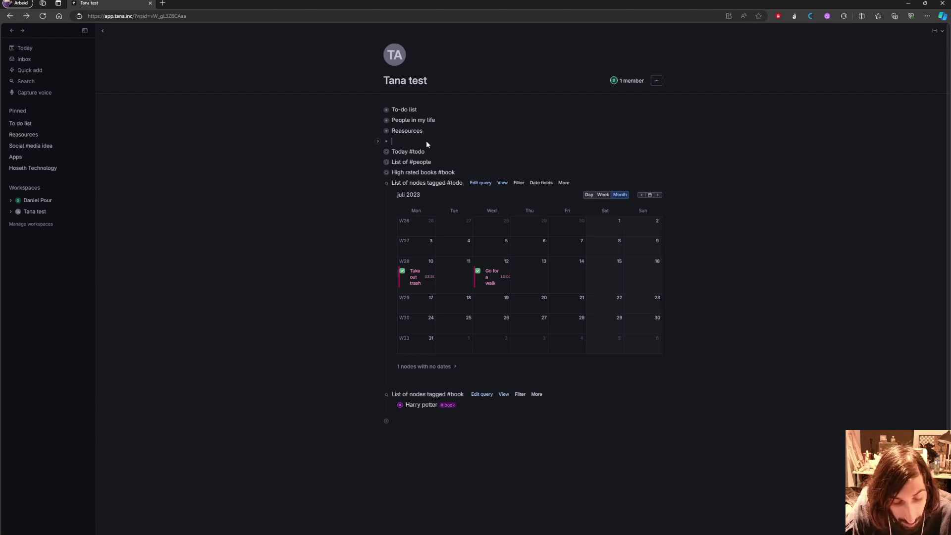
# - Turn the empty node into a Find nodes search for the #book tag
pyautogui.hotkey('ctrl', 'k')
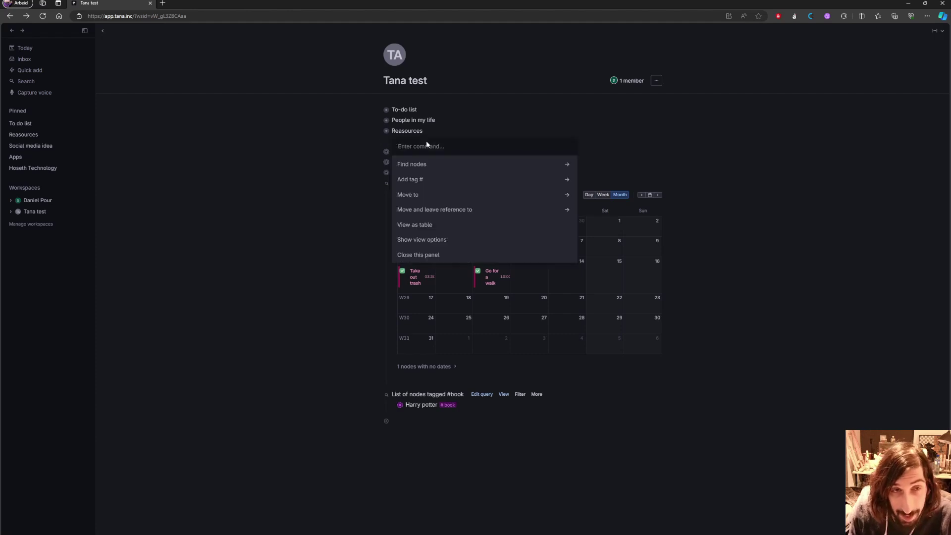
pyautogui.click(445, 163)
pyautogui.click(463, 164)
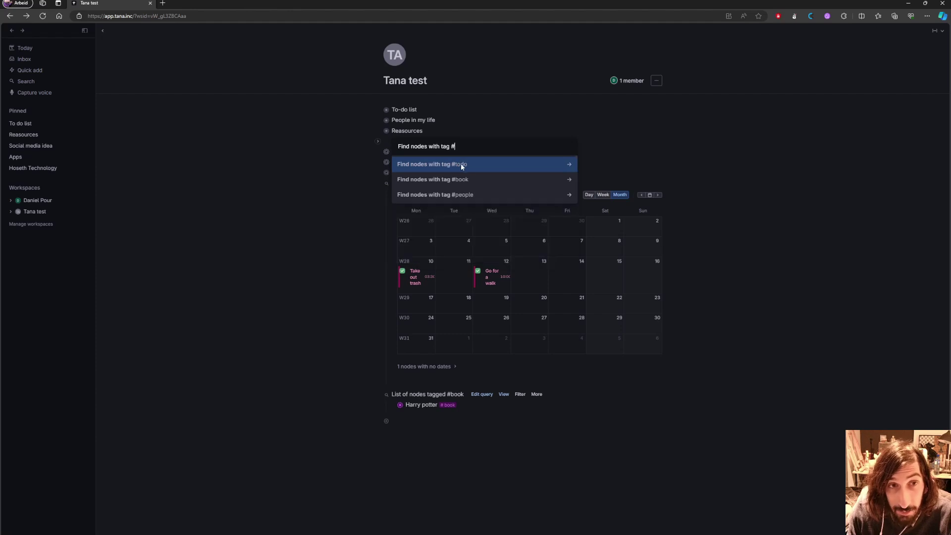
pyautogui.click(477, 178)
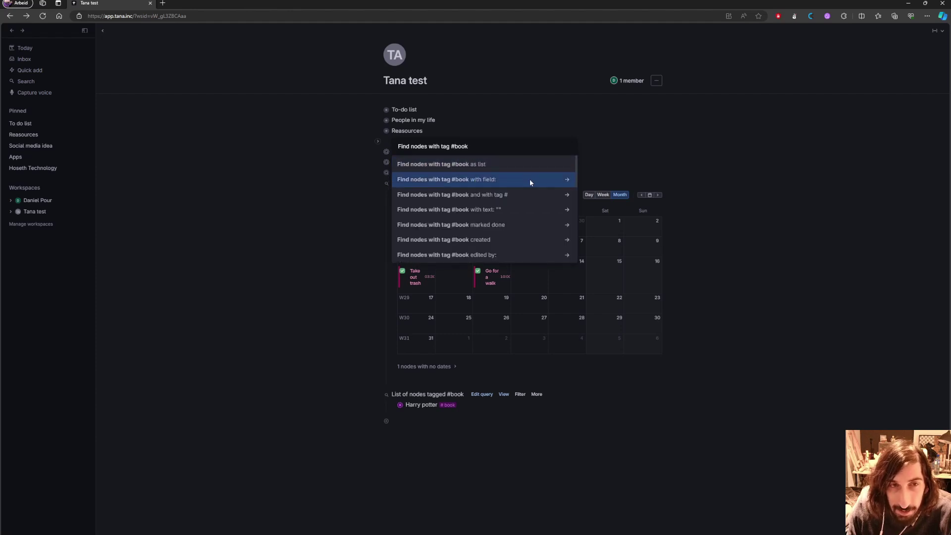
pyautogui.press('Return')
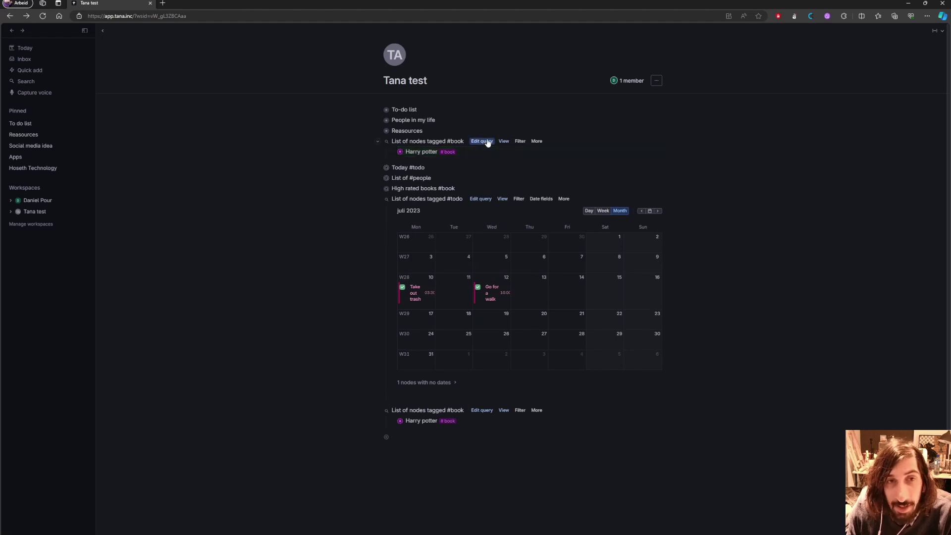
# - Display the #book search as a table, toggle its filter off, and collapse the node
pyautogui.click(504, 142)
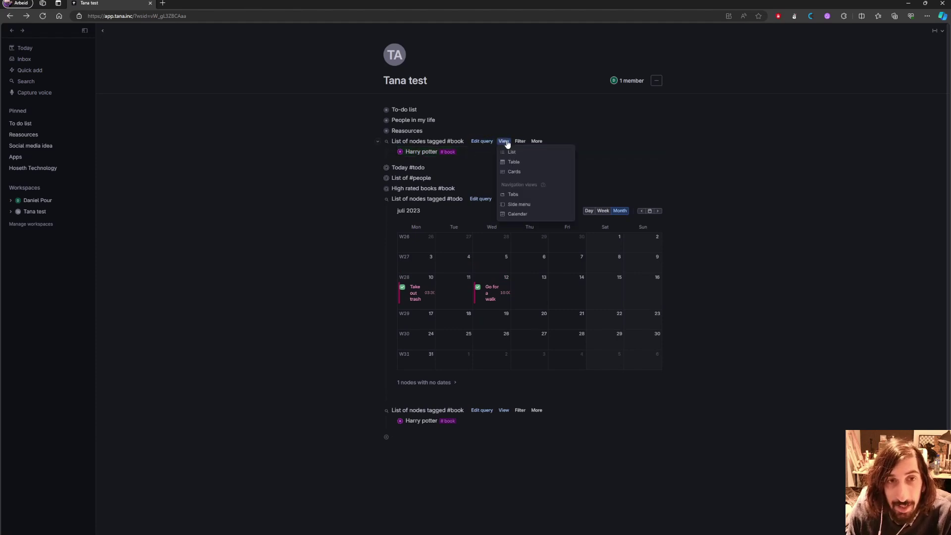
pyautogui.click(514, 162)
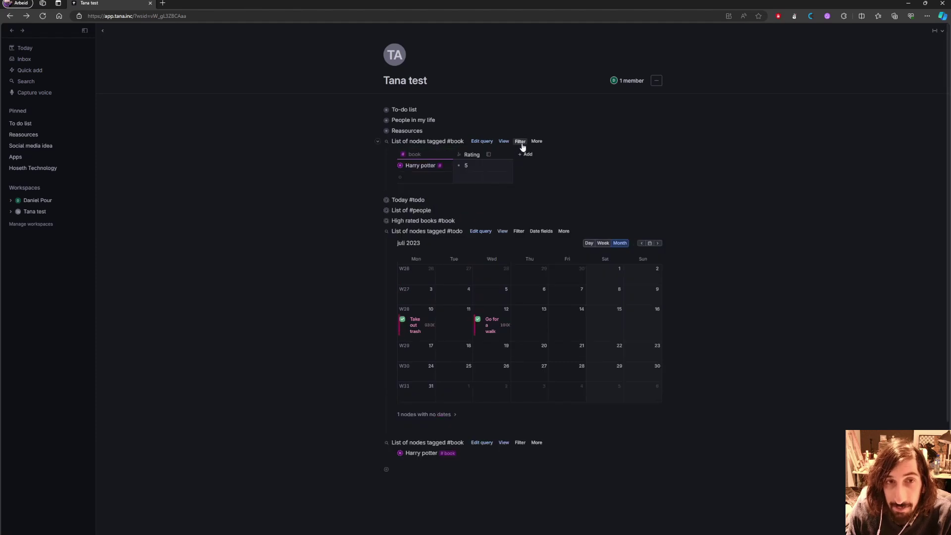
pyautogui.click(520, 143)
pyautogui.click(521, 144)
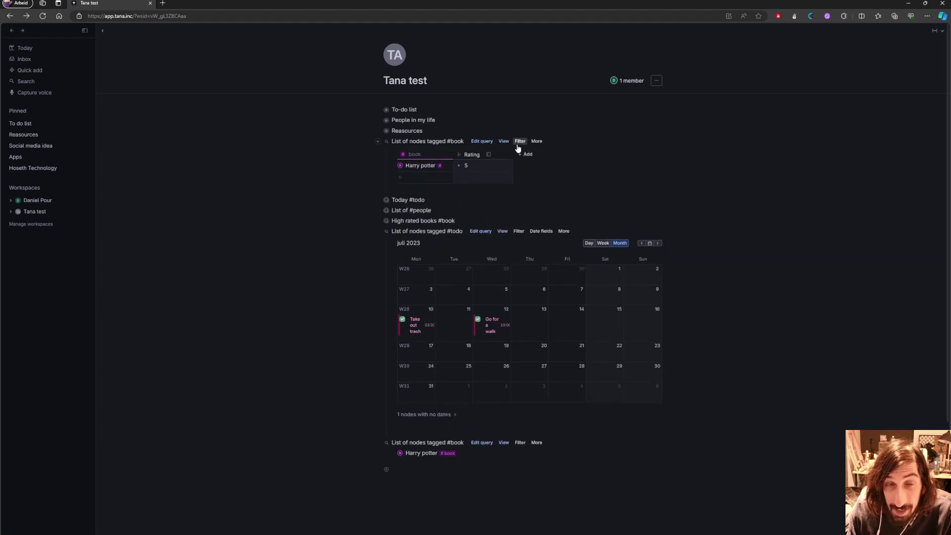
pyautogui.click(377, 144)
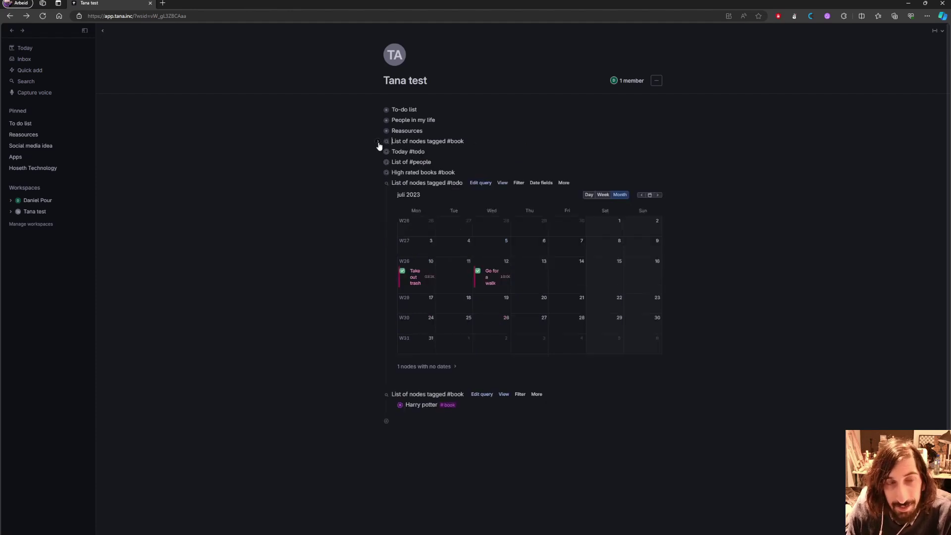
# - Expand the #book search to show Harry potter rated 5, briefly visiting the #book tag page
pyautogui.click(378, 143)
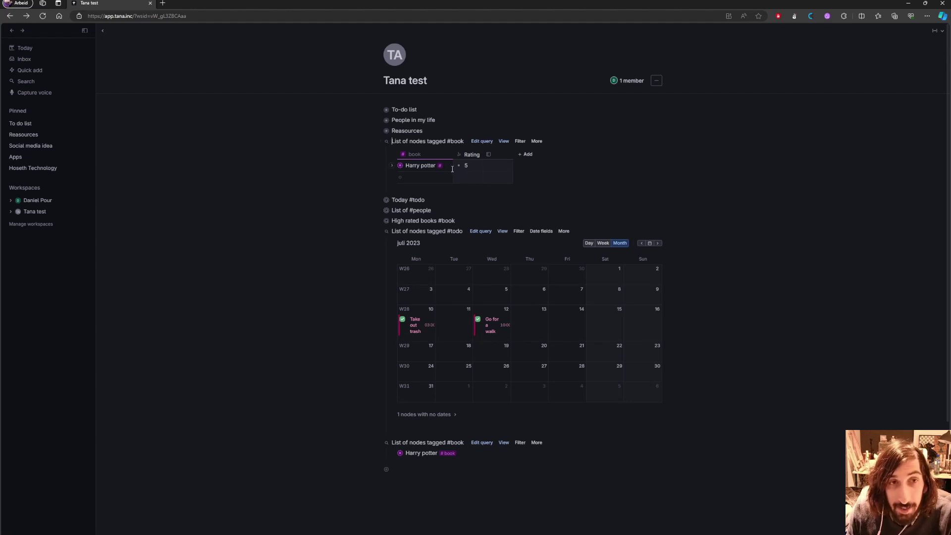
pyautogui.click(440, 167)
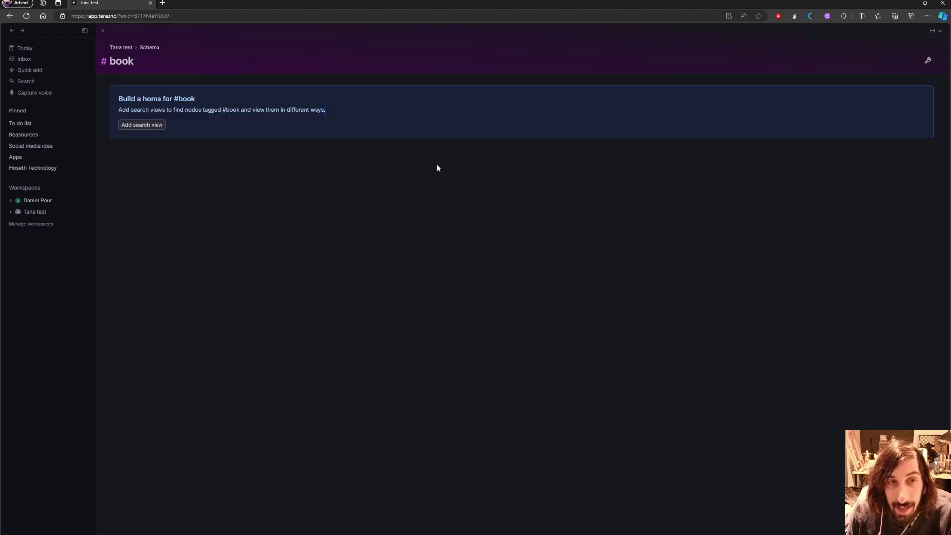
pyautogui.hotkey('alt', 'Left')
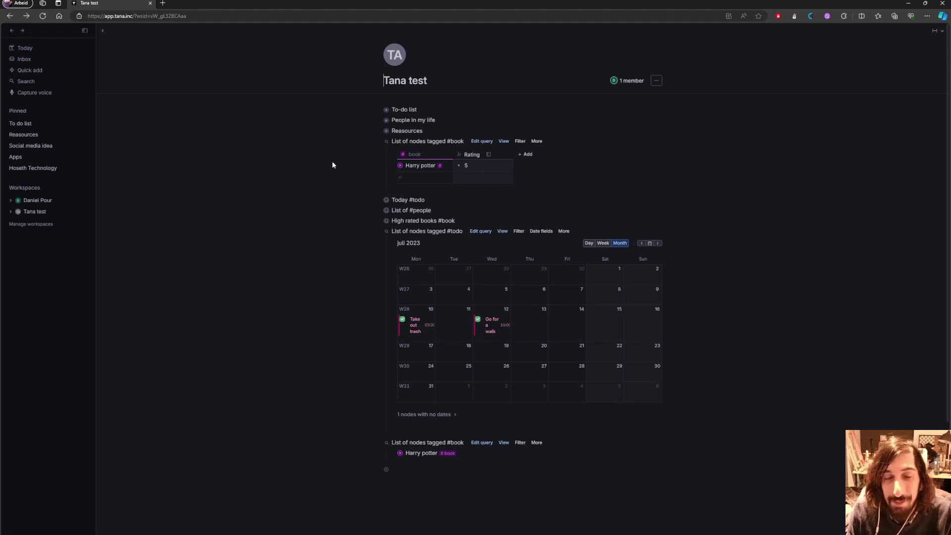
# - Flip between Today, the Tana test and personal workspaces, ending on the Inbox
pyautogui.click(33, 49)
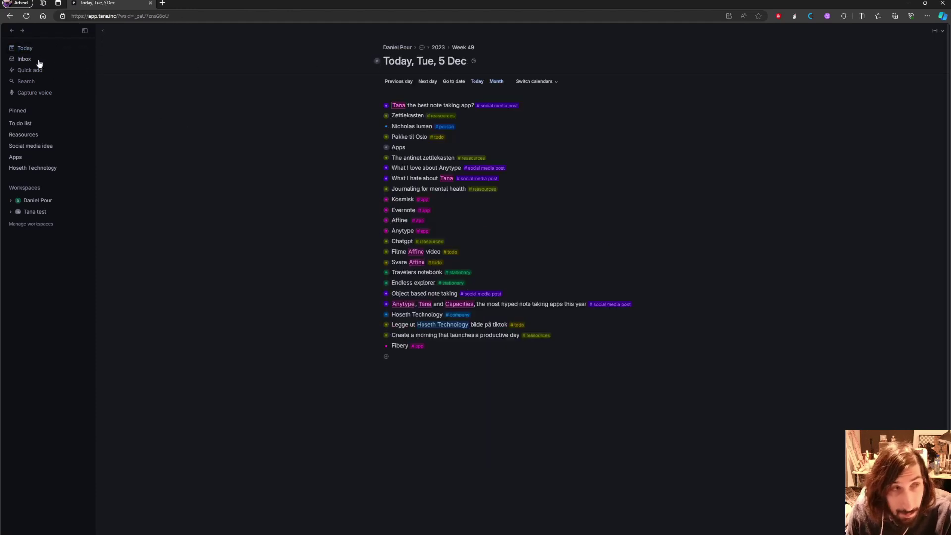
pyautogui.click(25, 59)
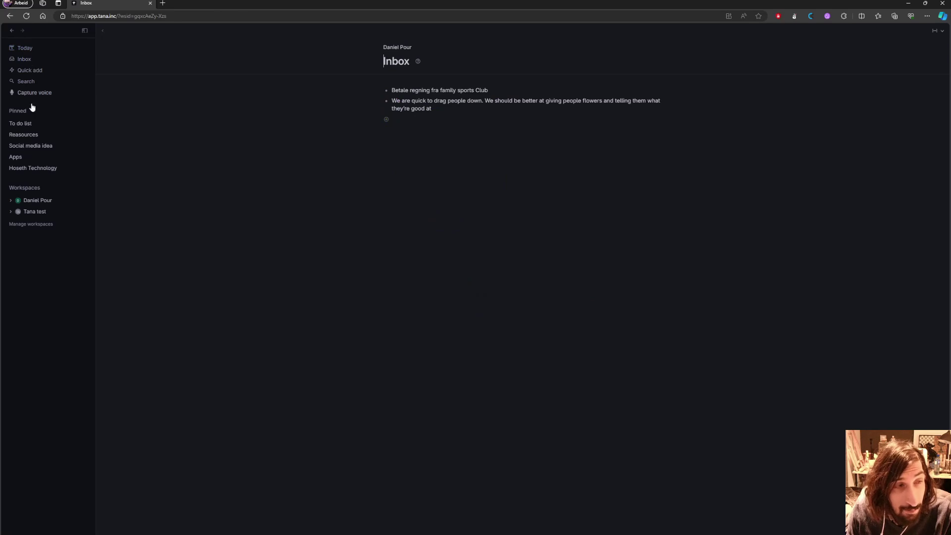
pyautogui.click(49, 212)
pyautogui.click(52, 201)
pyautogui.click(46, 213)
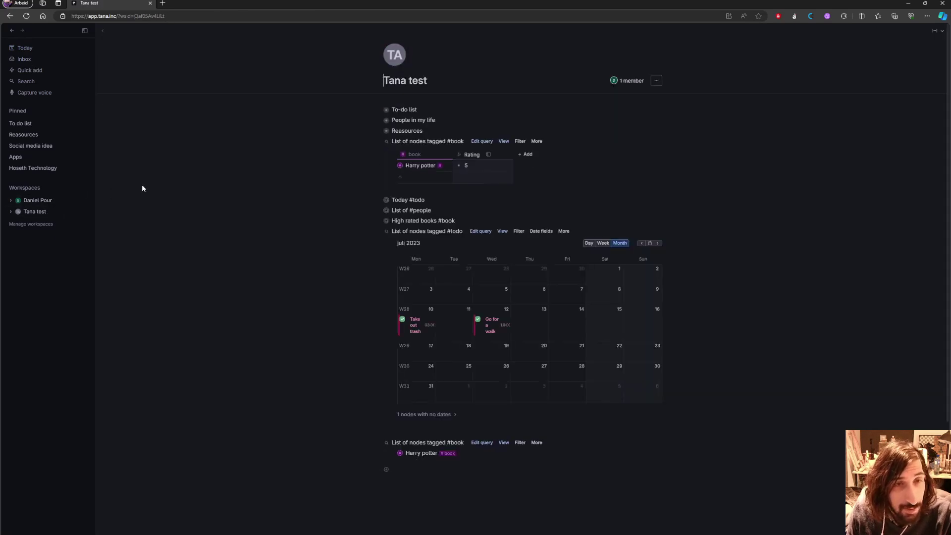
pyautogui.click(44, 201)
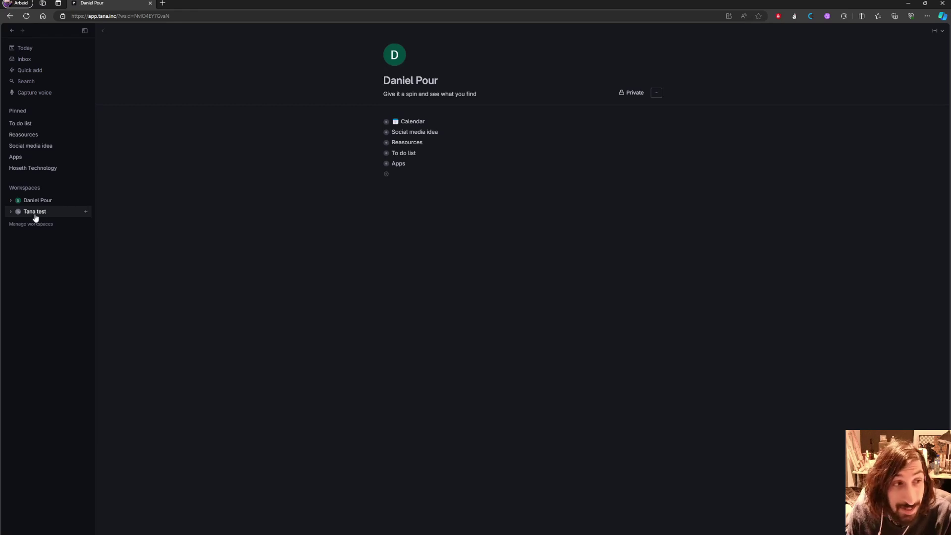
pyautogui.click(34, 213)
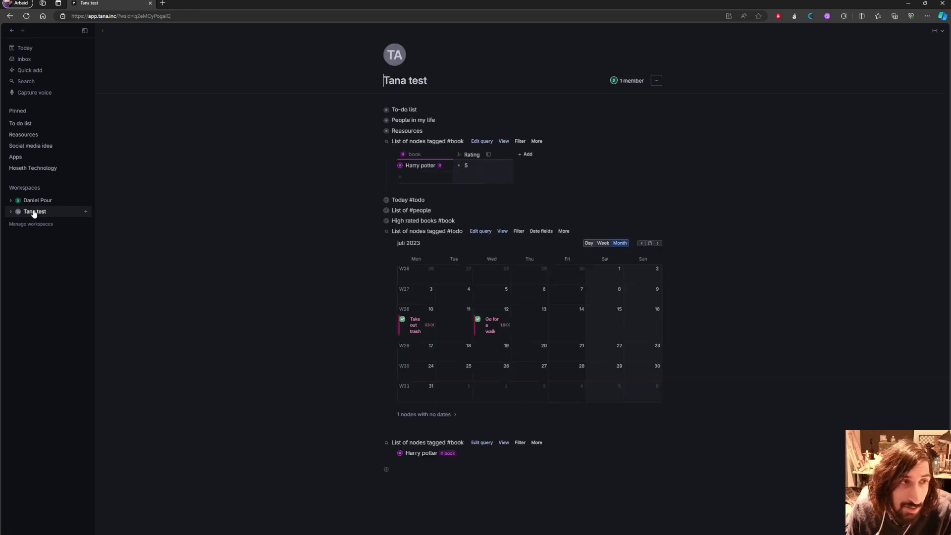
pyautogui.click(42, 204)
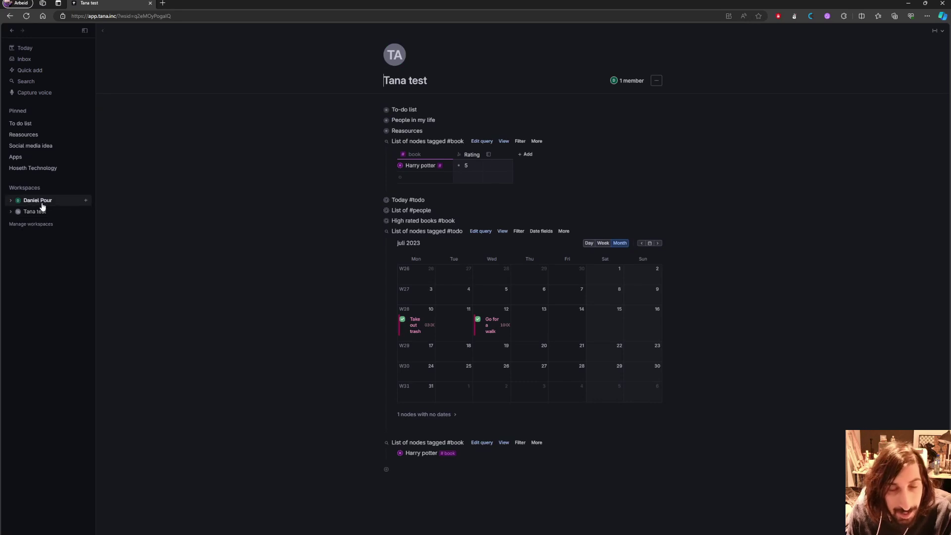
pyautogui.click(43, 212)
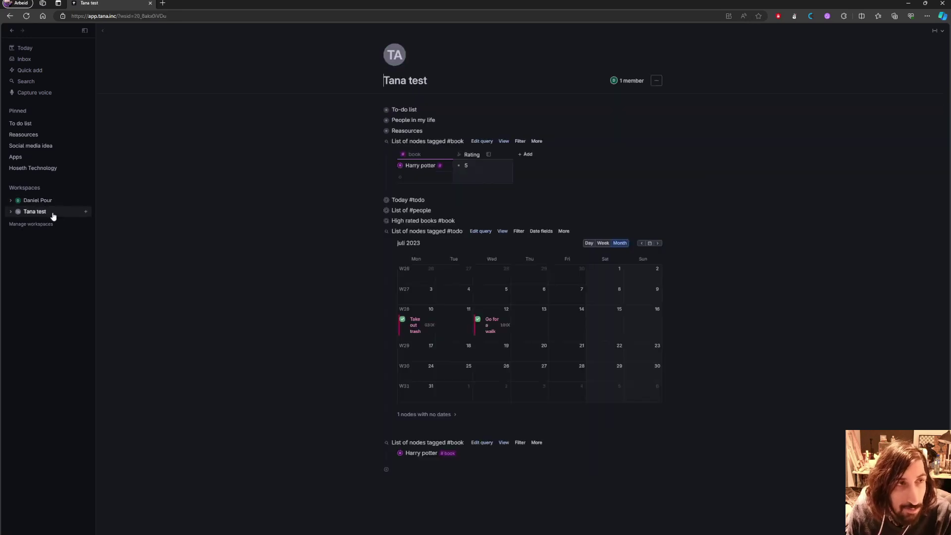
pyautogui.click(28, 53)
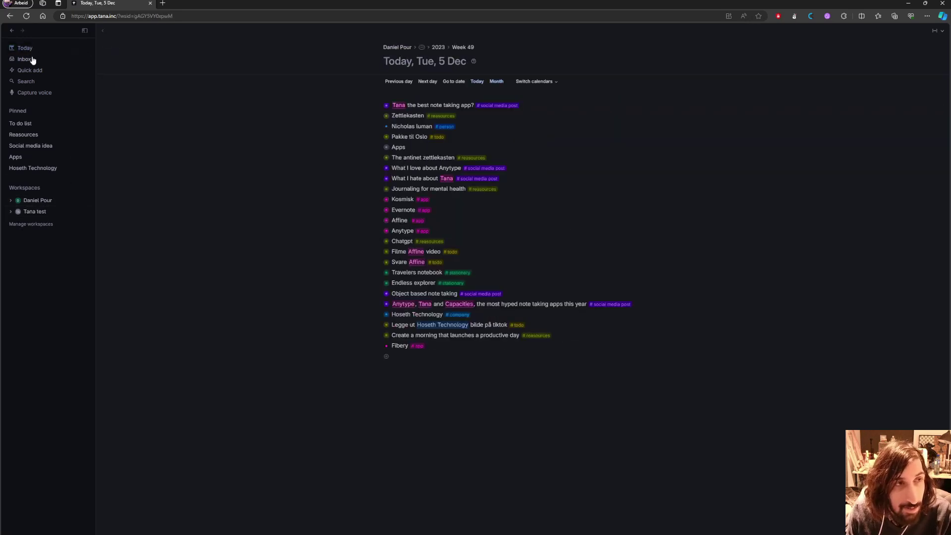
pyautogui.click(33, 60)
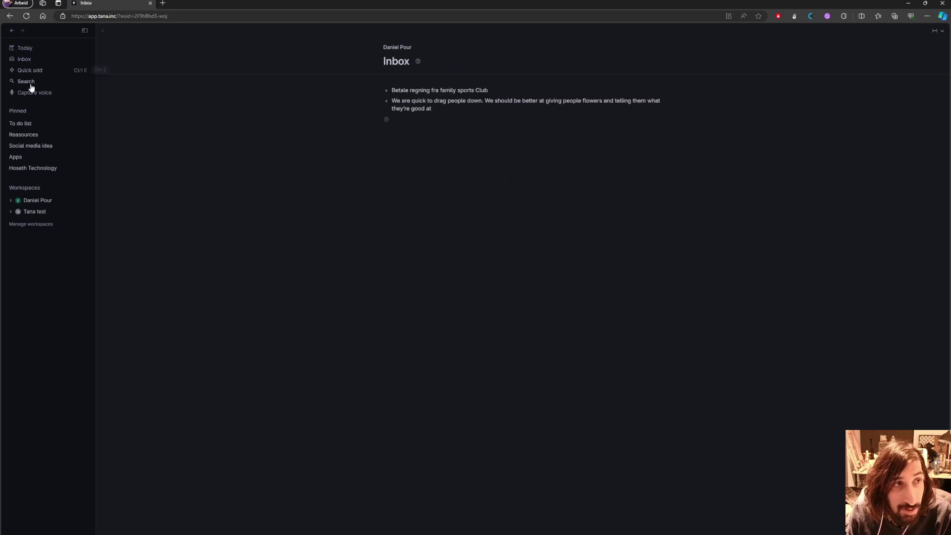
# - Open the Tana test workspace under Workspaces in the sidebar
pyautogui.click(34, 211)
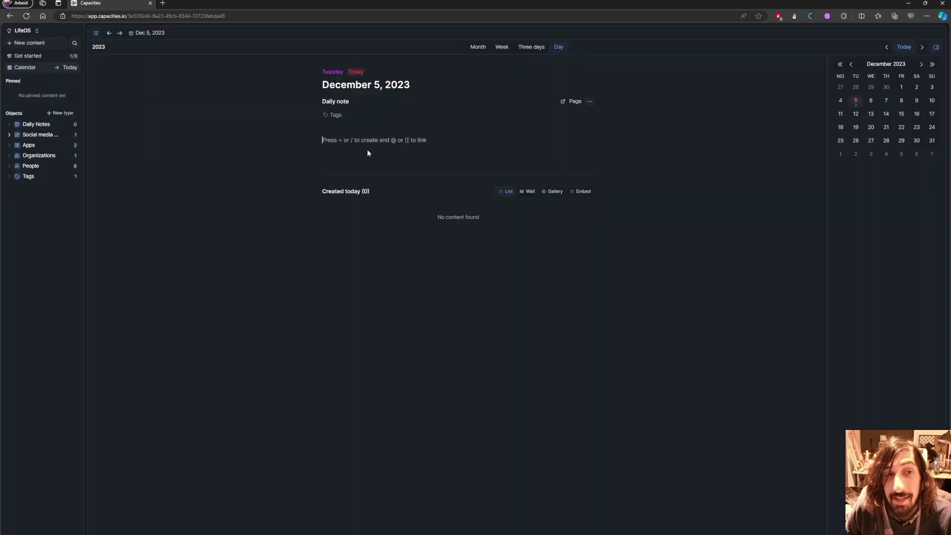
# - Click into the empty December 5 daily note, then open the Apps collection
pyautogui.click(367, 151)
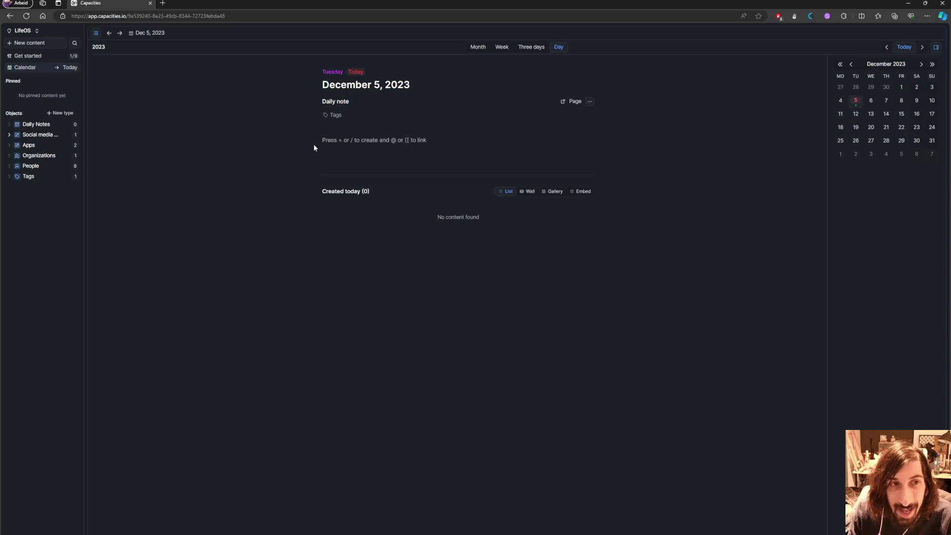
pyautogui.click(38, 145)
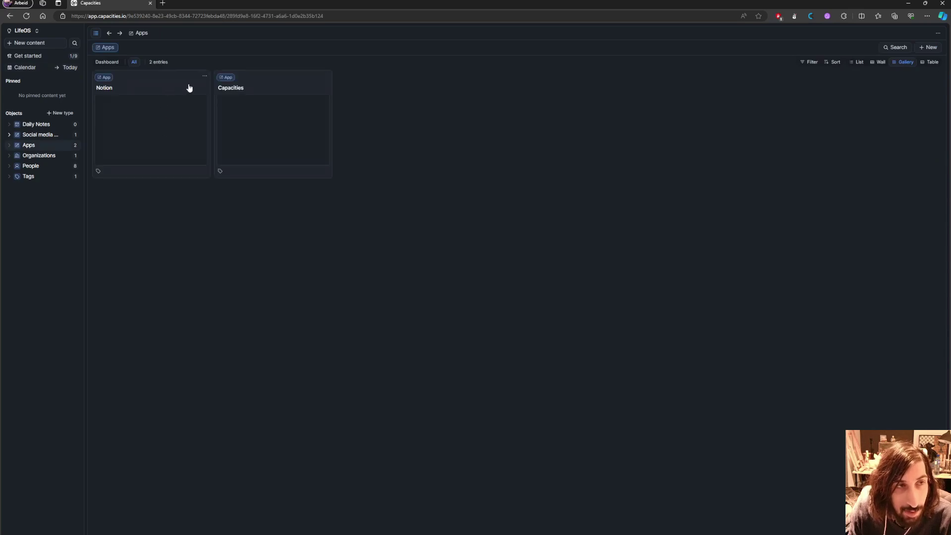
# - View the Notion entry's graph, then open Social media ideas and close the graph panel
pyautogui.click(197, 88)
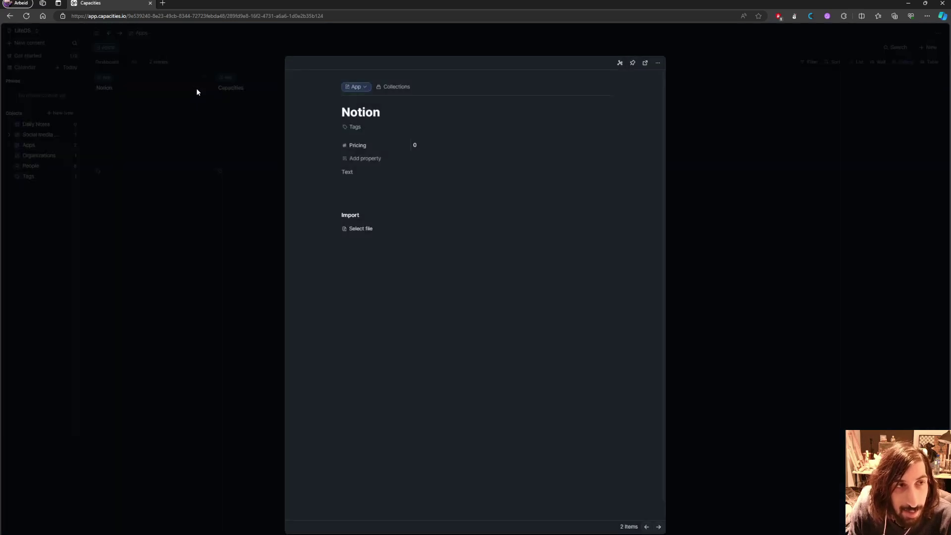
pyautogui.click(620, 63)
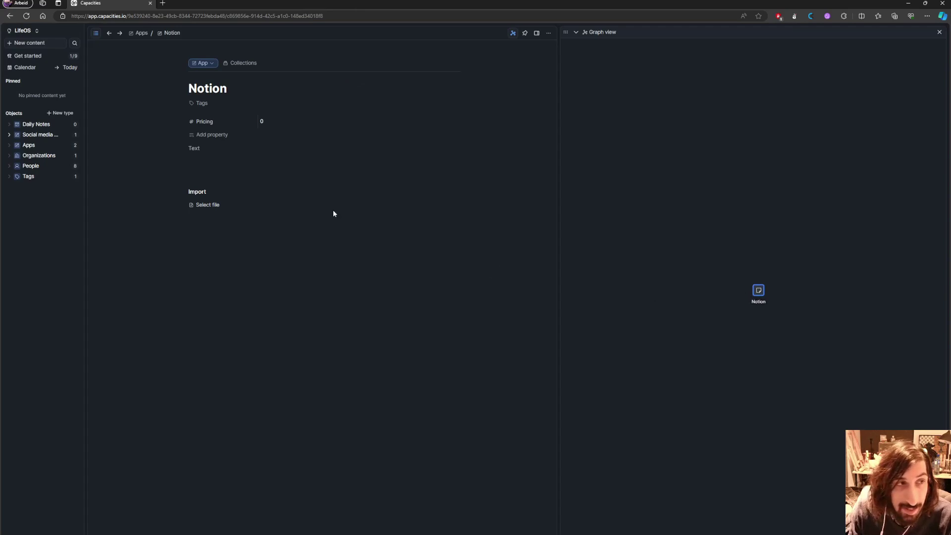
pyautogui.click(37, 133)
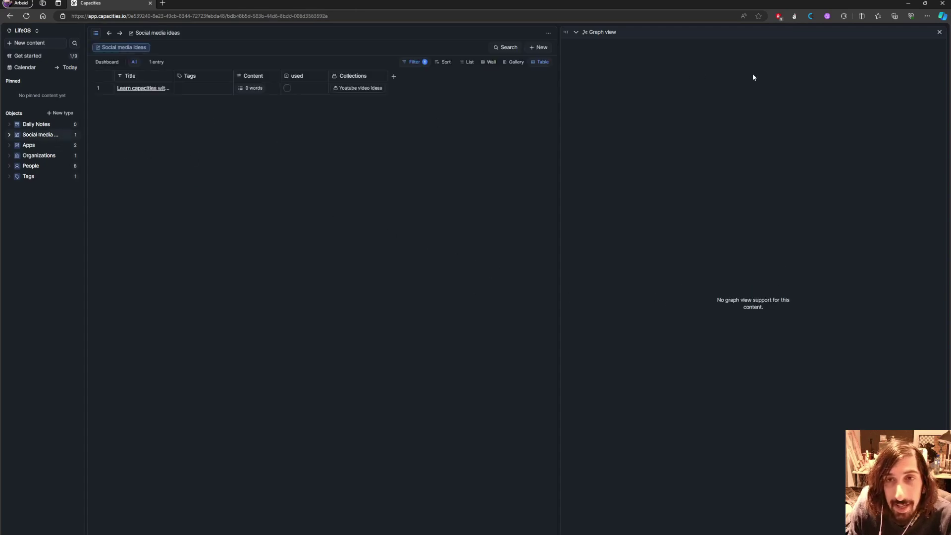
pyautogui.click(939, 32)
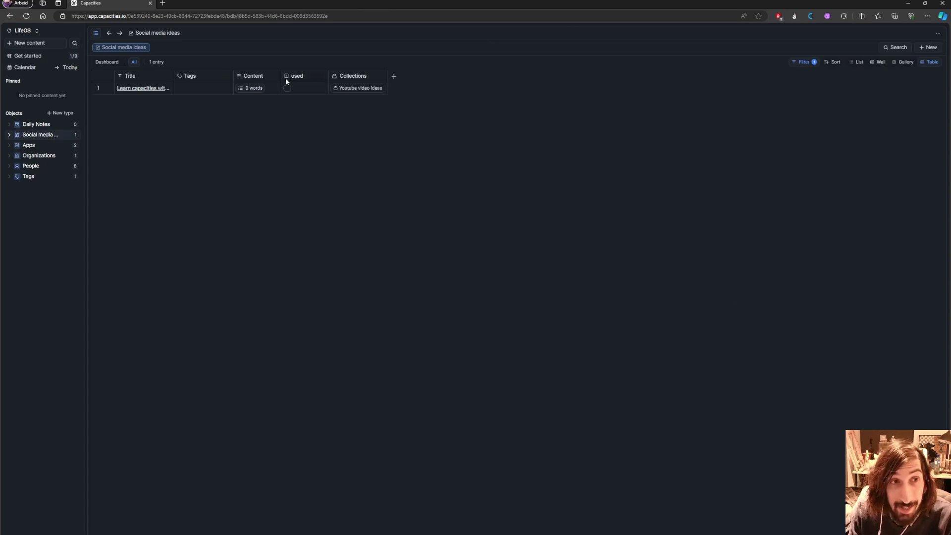
# - Try Social media ideas' Filter, Wall, List, Gallery and Table layouts, then return to today's note
pyautogui.click(809, 66)
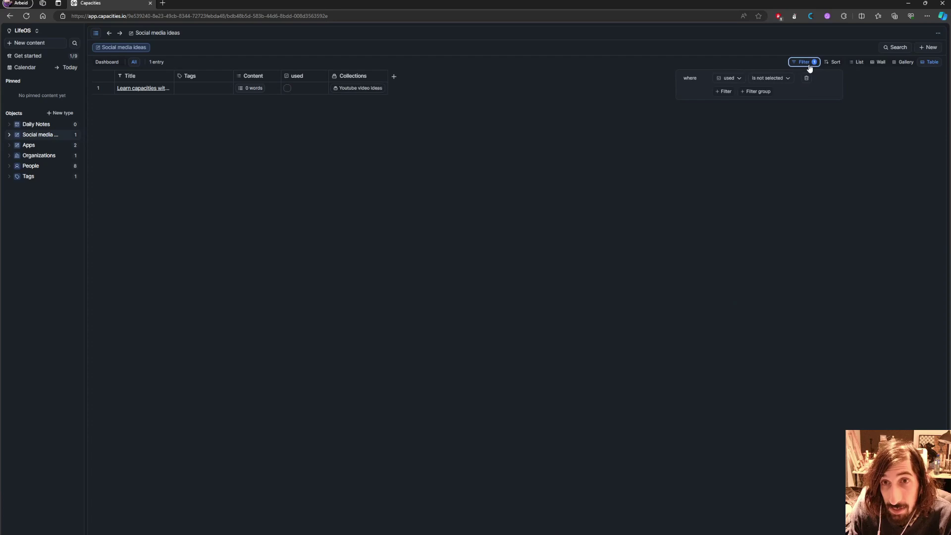
pyautogui.click(881, 63)
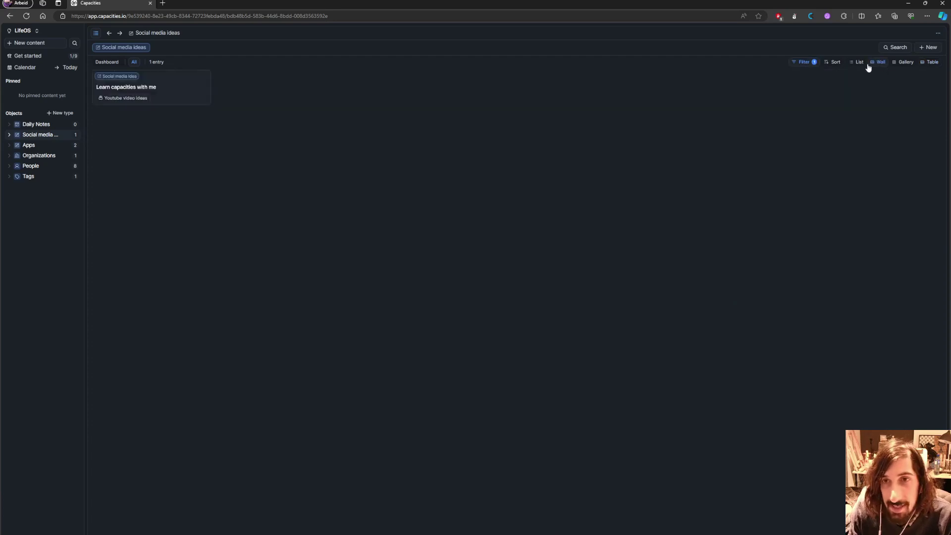
pyautogui.click(859, 63)
pyautogui.click(903, 63)
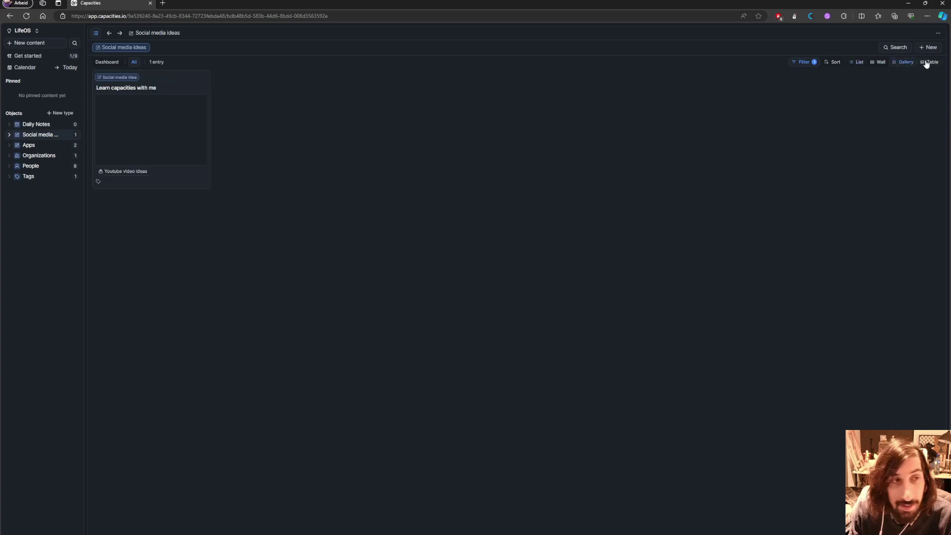
pyautogui.click(928, 62)
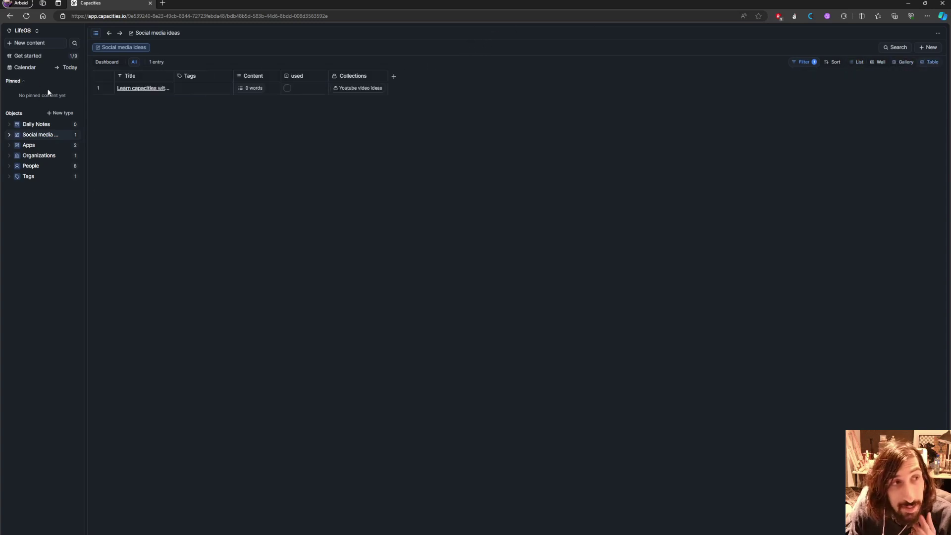
pyautogui.click(37, 68)
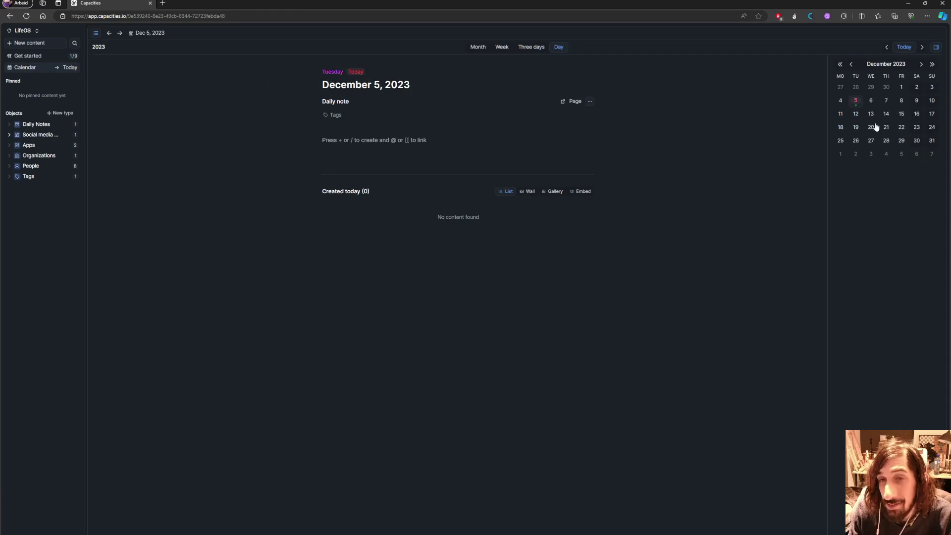
# - Check the December 8 and 11 notes, return to December 5, and switch to light theme
pyautogui.click(901, 100)
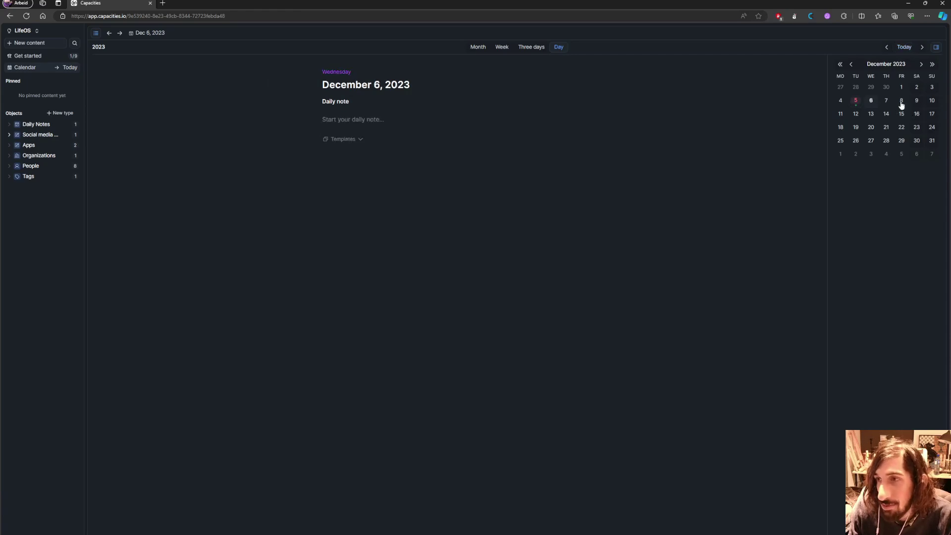
pyautogui.click(842, 115)
pyautogui.click(857, 102)
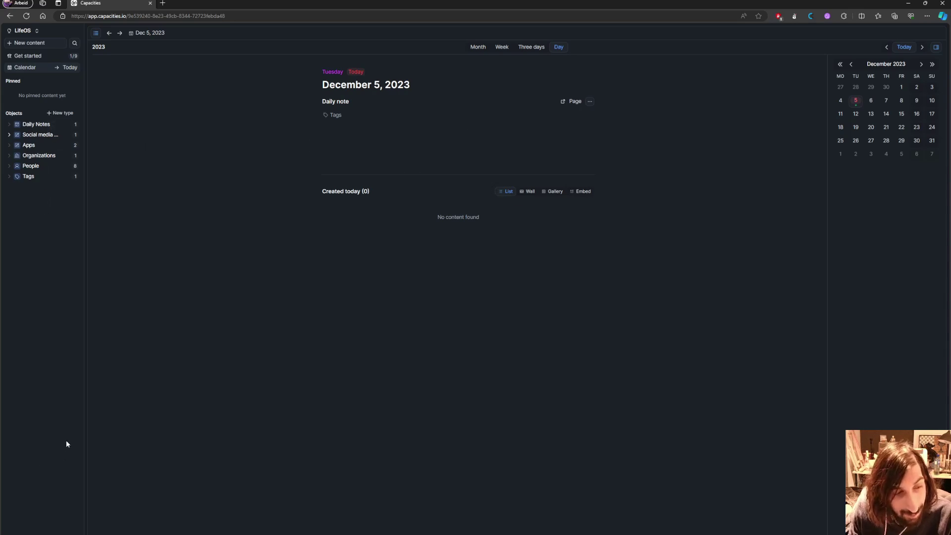
pyautogui.hotkey('ctrl', 'shift', 'l')
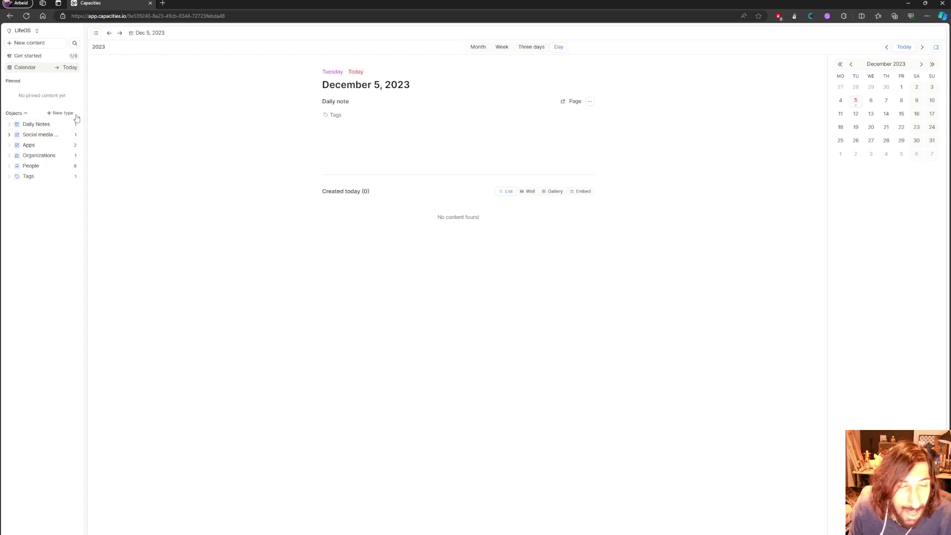
# - Browse the Organizations, People, Social media ideas and Daily Notes collections, then close Capacities
pyautogui.click(40, 159)
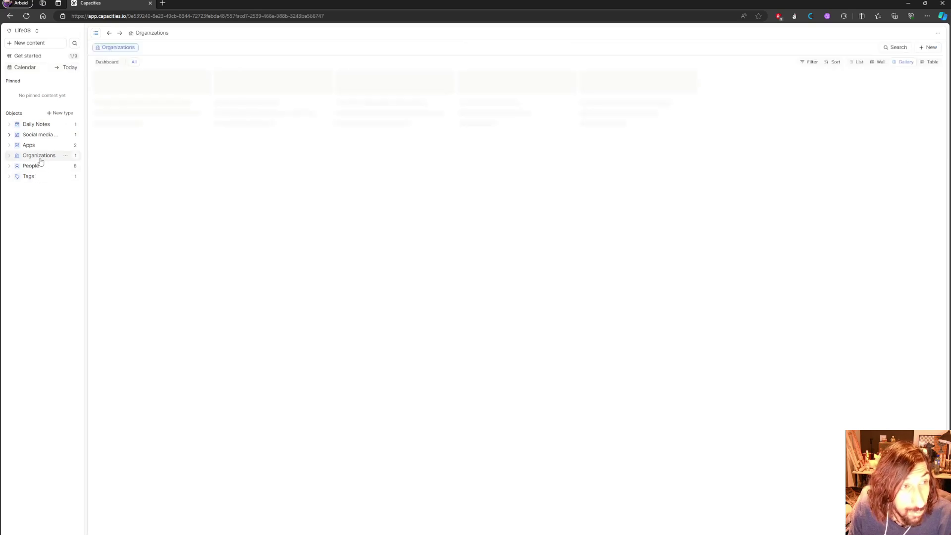
pyautogui.click(47, 167)
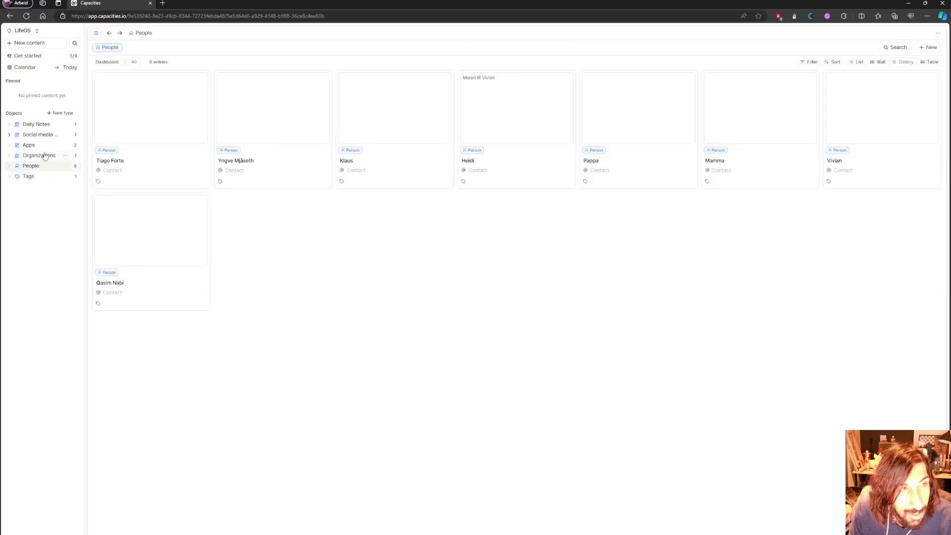
pyautogui.click(41, 135)
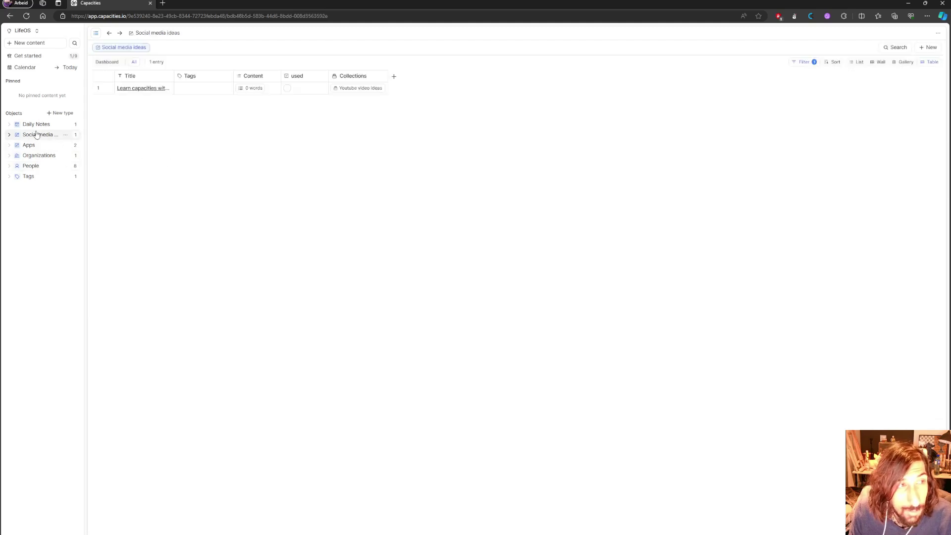
pyautogui.click(37, 127)
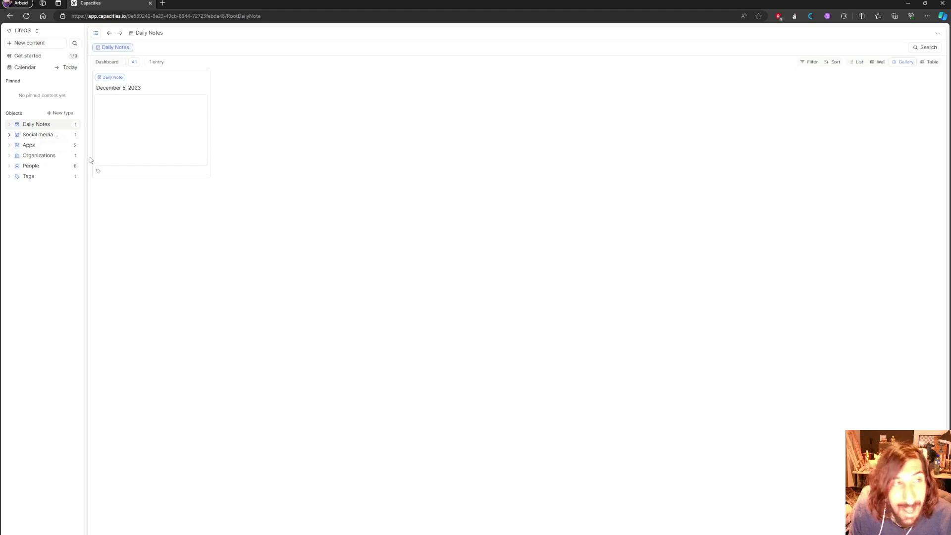
pyautogui.click(151, 3)
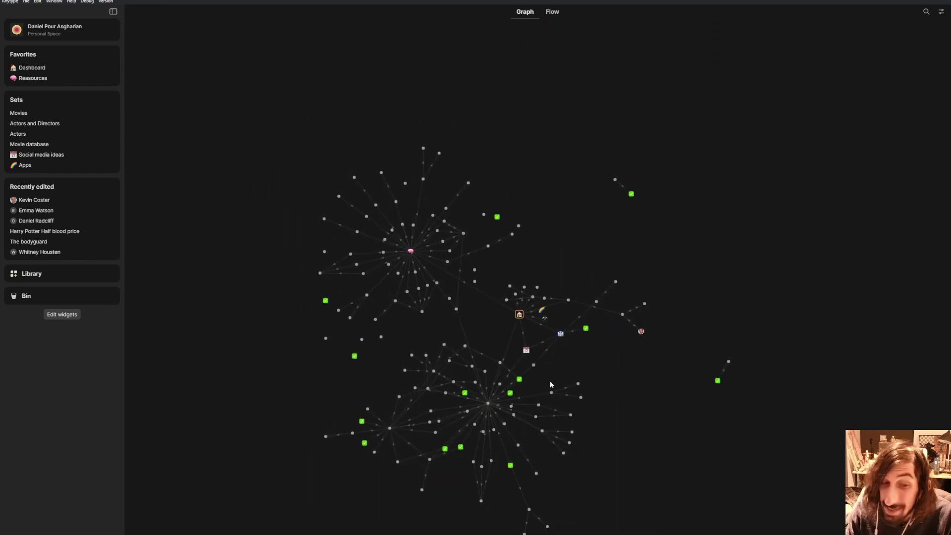
# - Inspect a node's links in Anytype's graph of linked objects around the Dashboard
pyautogui.moveTo(540, 410)
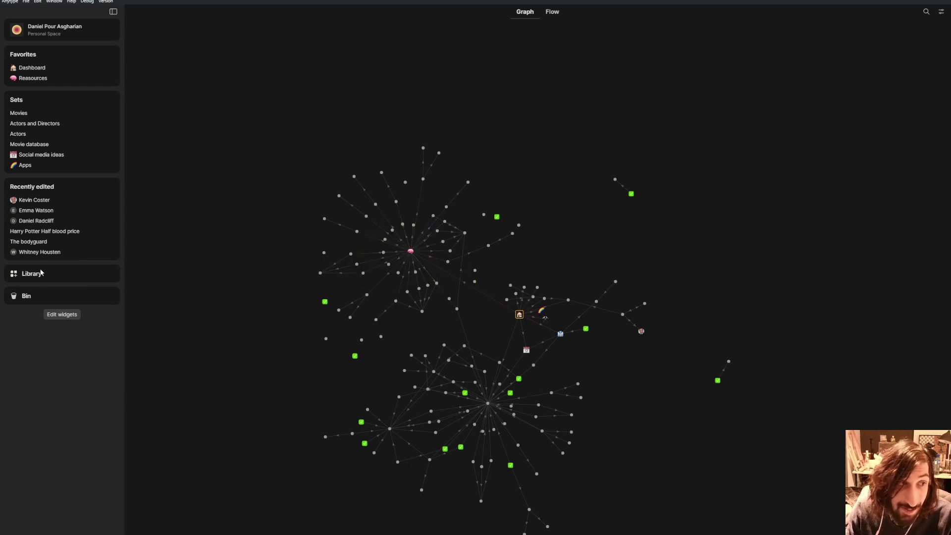
# - Check the object-type Library, return to the Dashboard, and bring up the space switcher
pyautogui.click(43, 273)
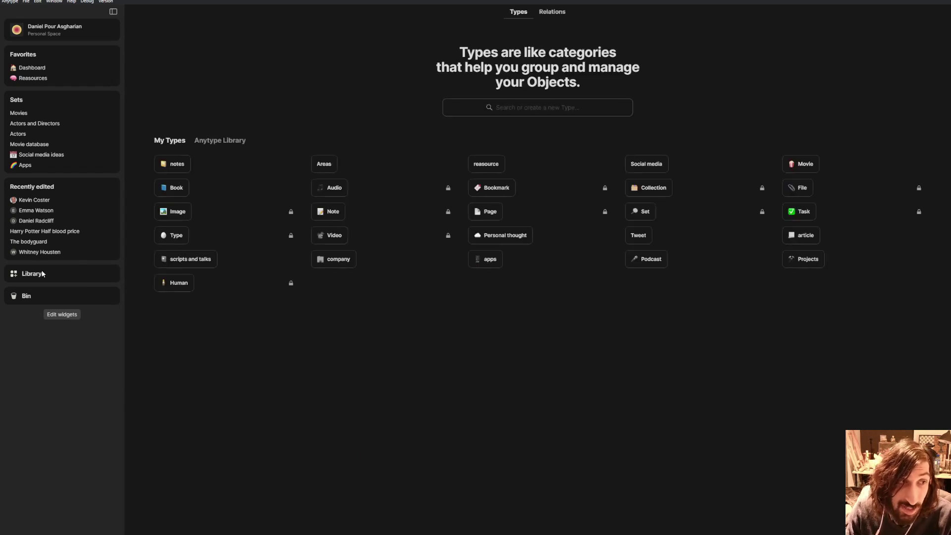
pyautogui.click(33, 67)
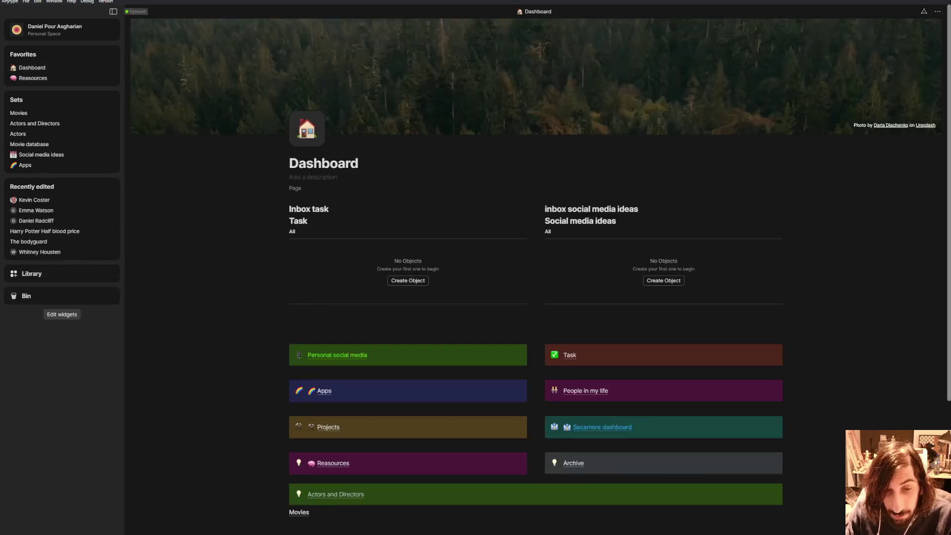
pyautogui.click(516, 528)
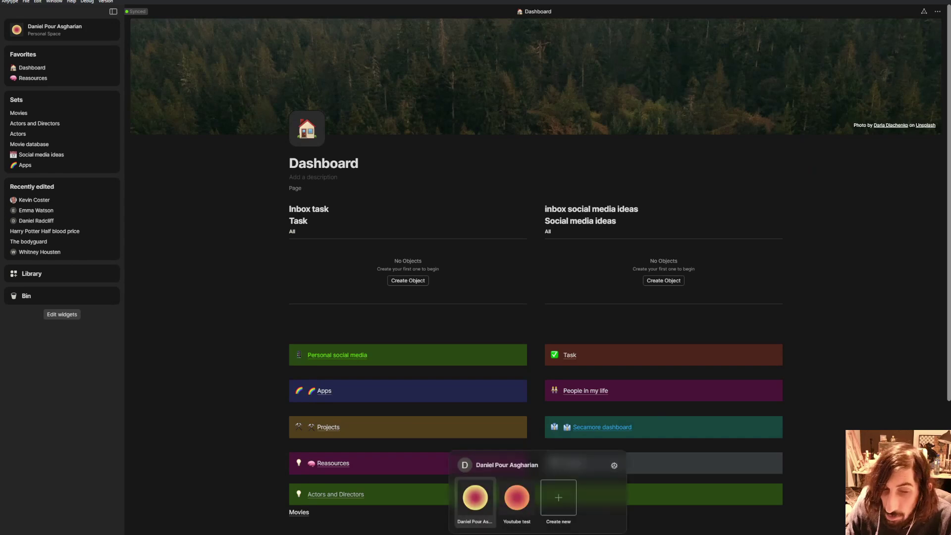
# - Switch to the Youtube test space, view its graph, and add a text block below Movies on the Homepage
pyautogui.click(519, 515)
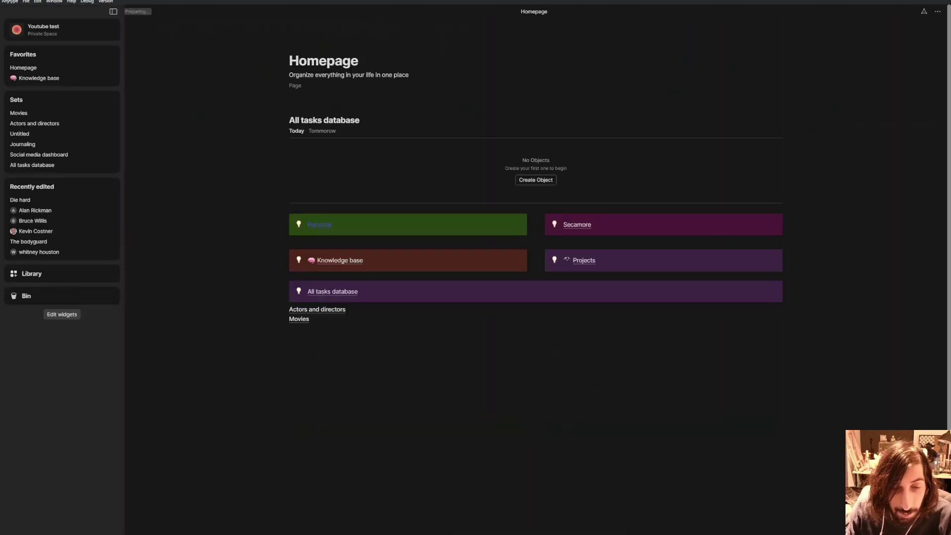
pyautogui.click(498, 518)
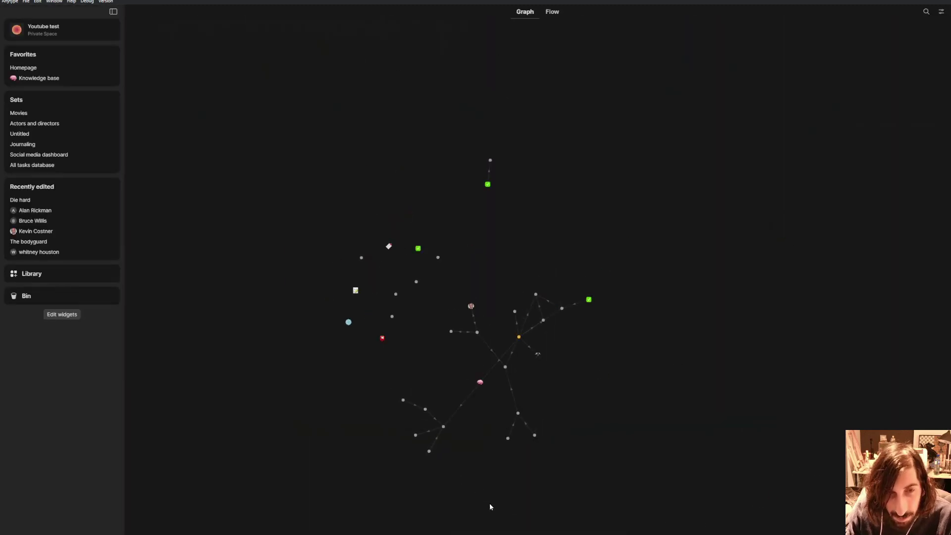
pyautogui.click(459, 531)
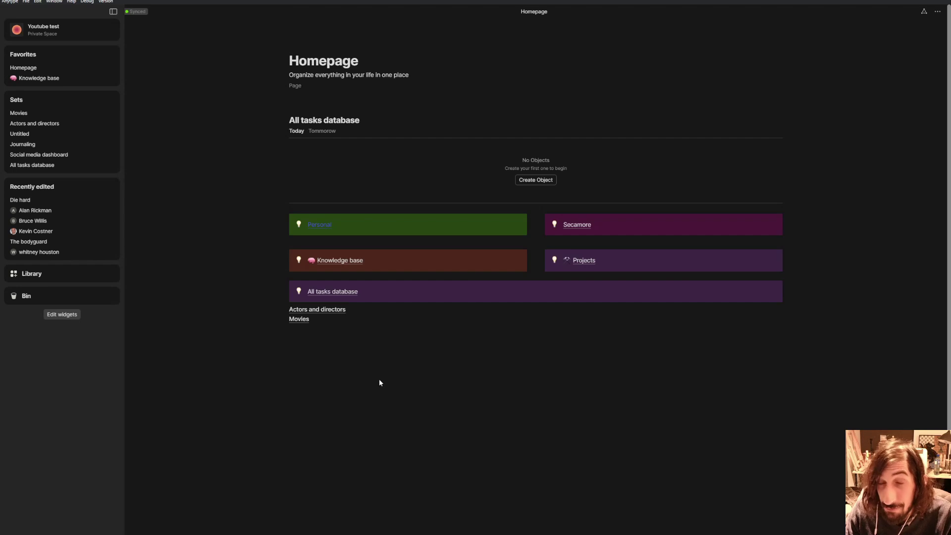
pyautogui.click(333, 341)
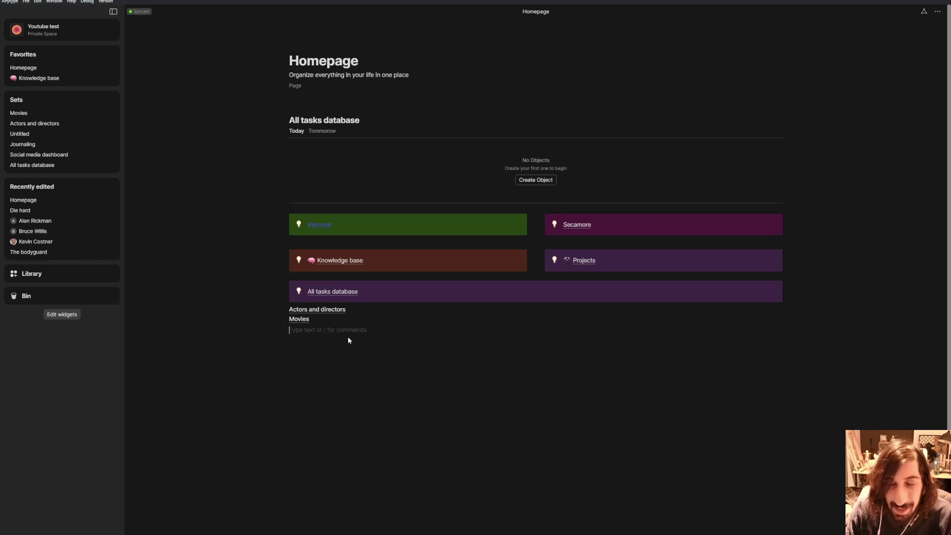
pyautogui.hotkey('ctrl', 'tab')
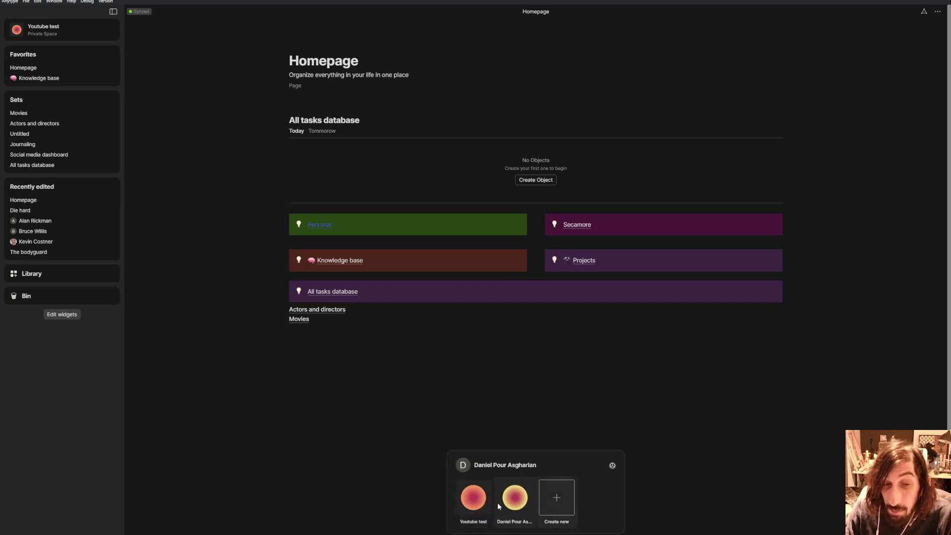
# - Dismiss the space switcher to return to the Youtube test Homepage
pyautogui.click(458, 401)
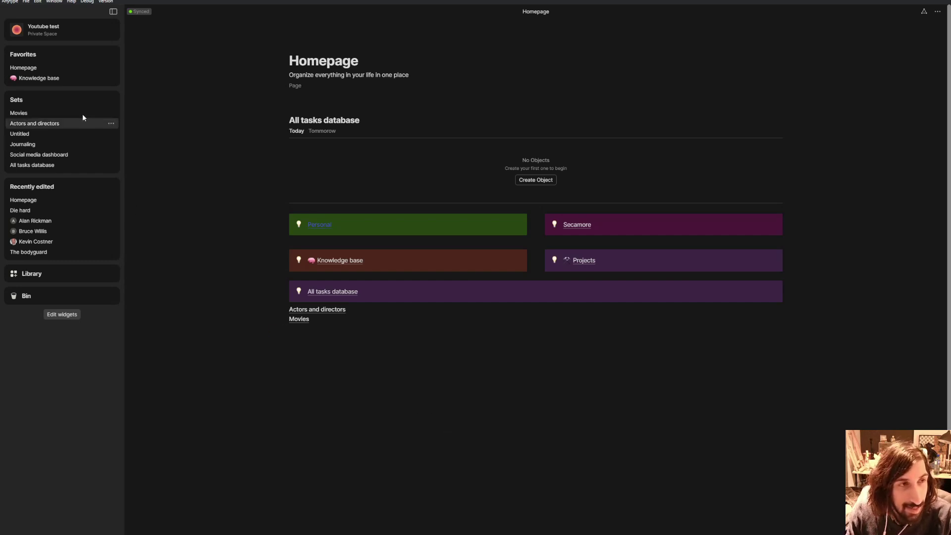
# - Switch back to the personal space and open the Reasources collection
pyautogui.click(545, 525)
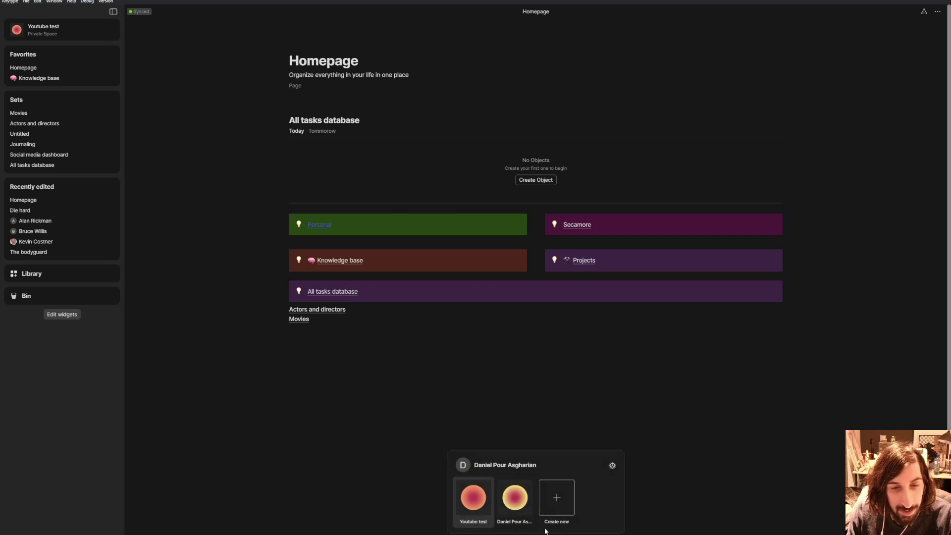
pyautogui.click(516, 499)
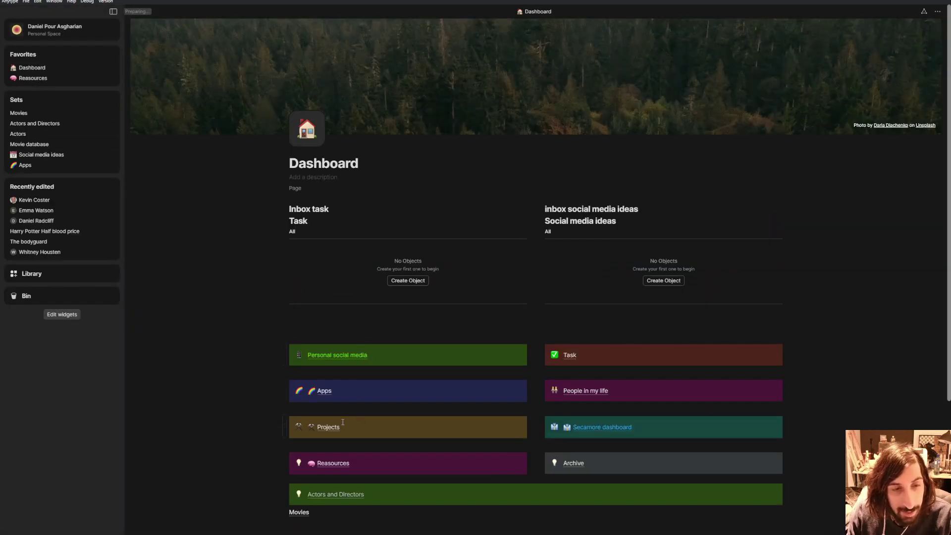
pyautogui.click(328, 464)
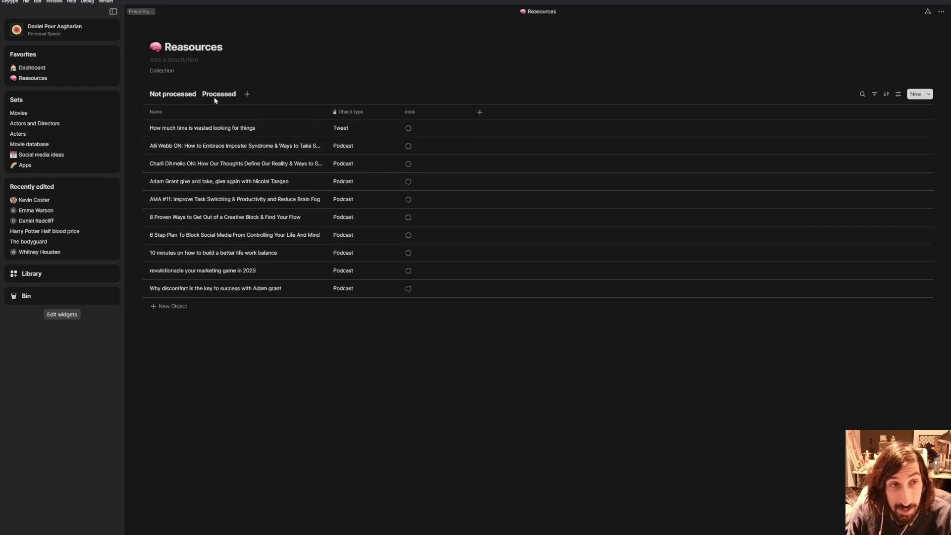
# - Review the Not processed view's layout options and keep it as a grid
pyautogui.click(188, 95)
pyautogui.click(179, 105)
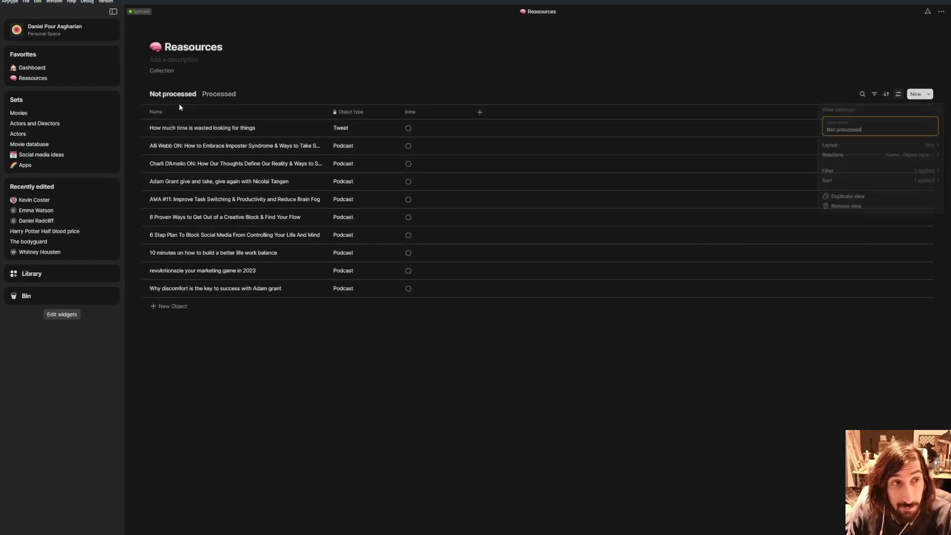
pyautogui.click(881, 149)
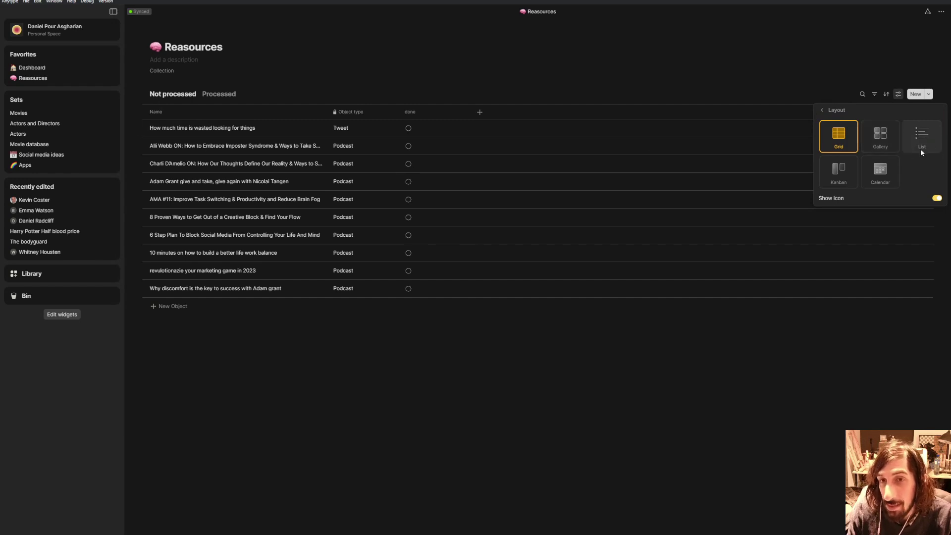
pyautogui.click(803, 71)
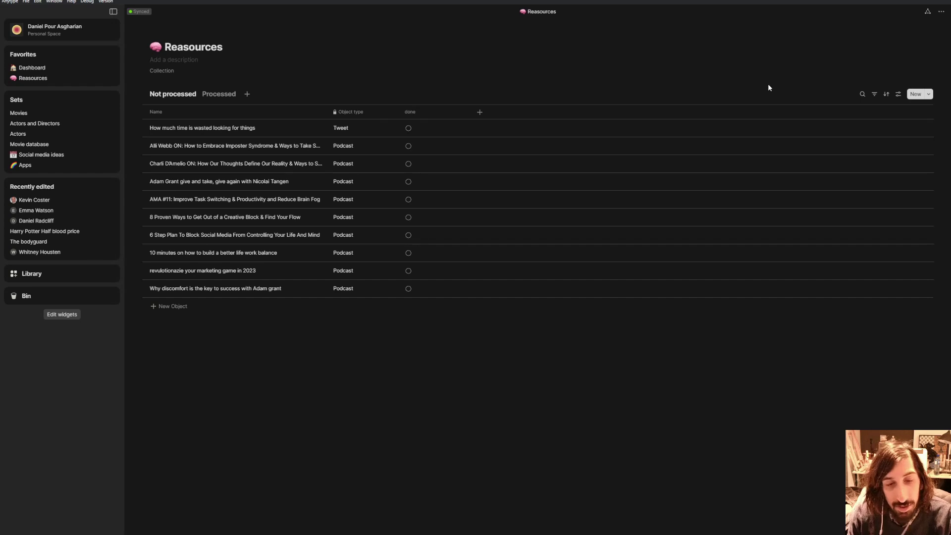